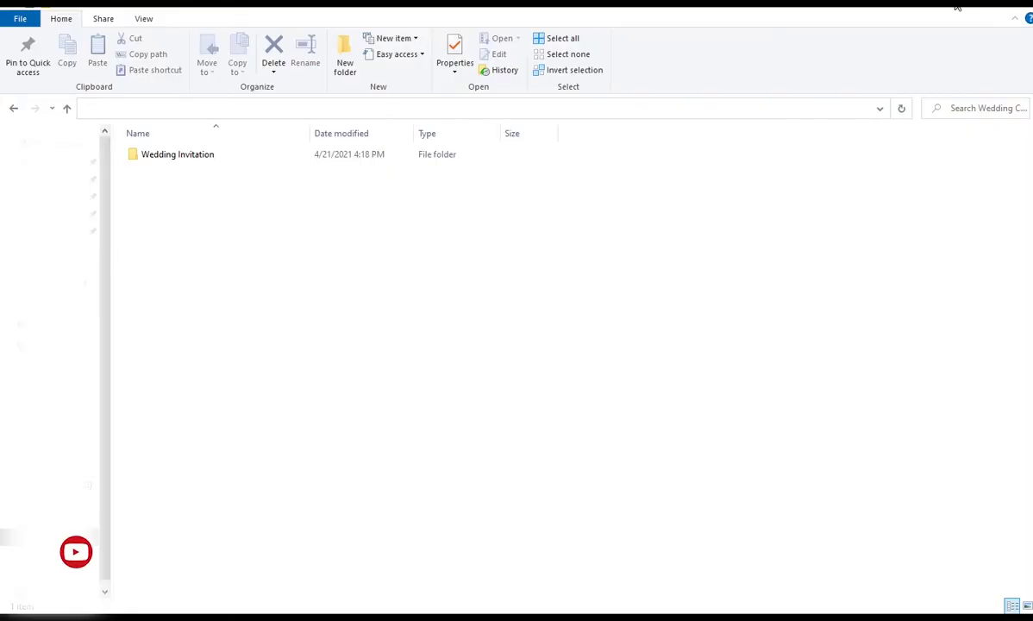
Step: Browse the Invitation footage subfolders: Cliparts, Comp2 and Girl and Boy Photo
double_click(192, 156)
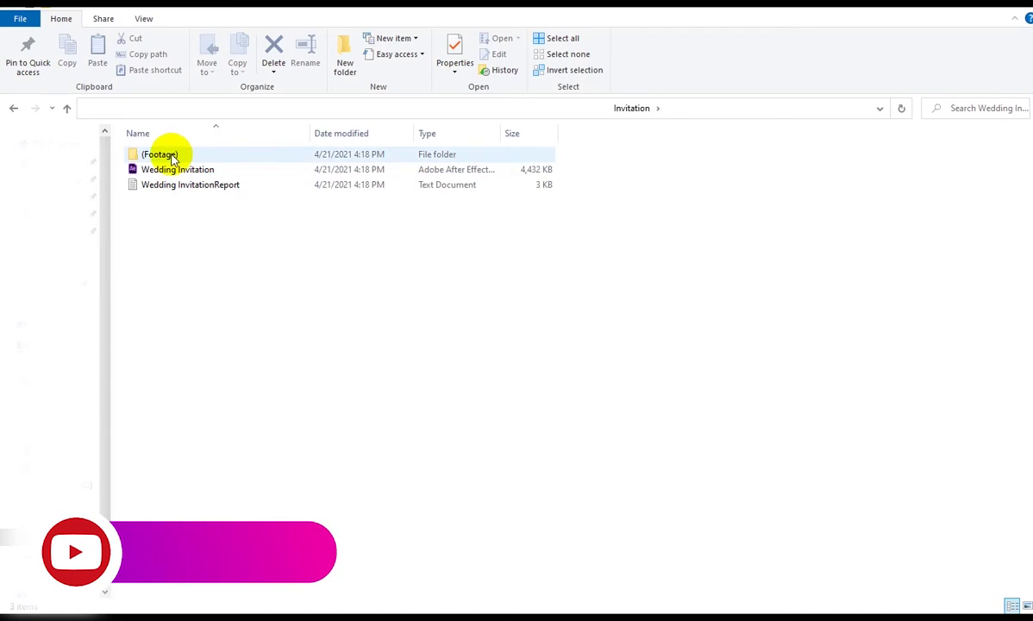
double_click(164, 154)
double_click(164, 154)
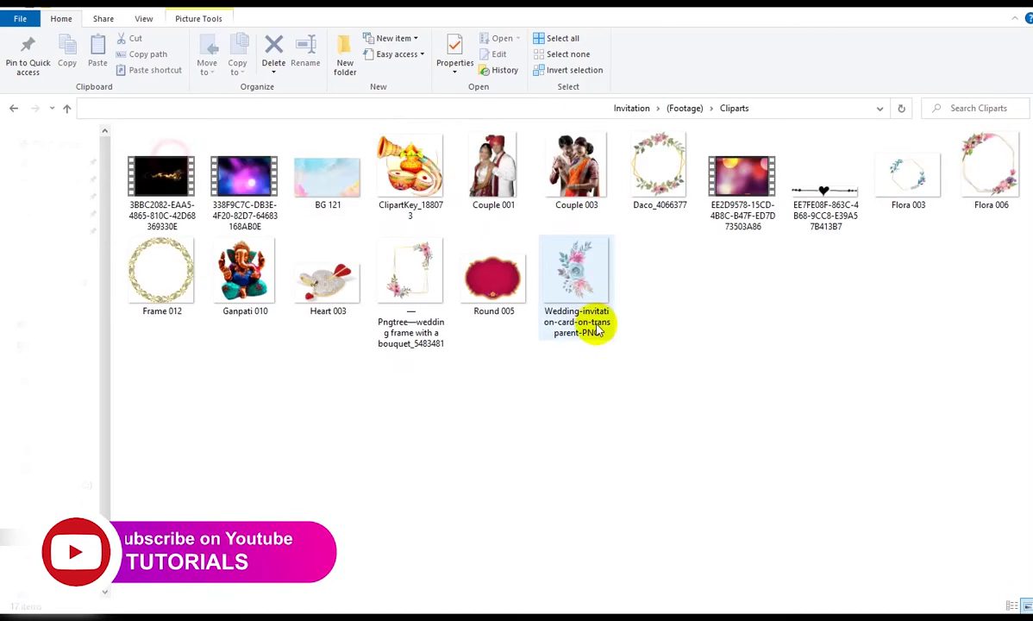
scroll(485, 287, "up", 2, "ctrl")
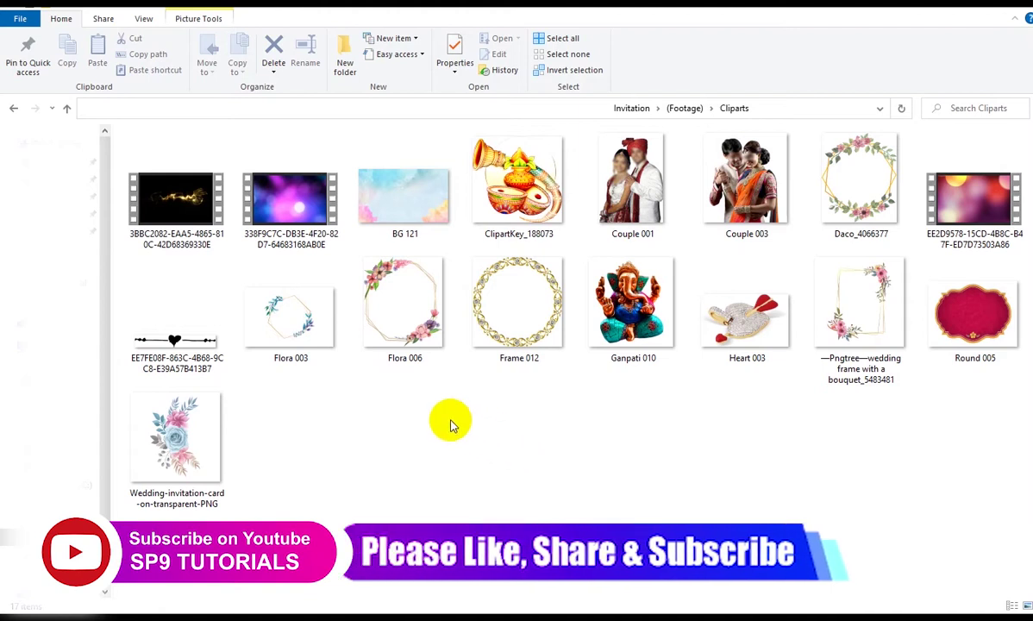
key("BackSpace")
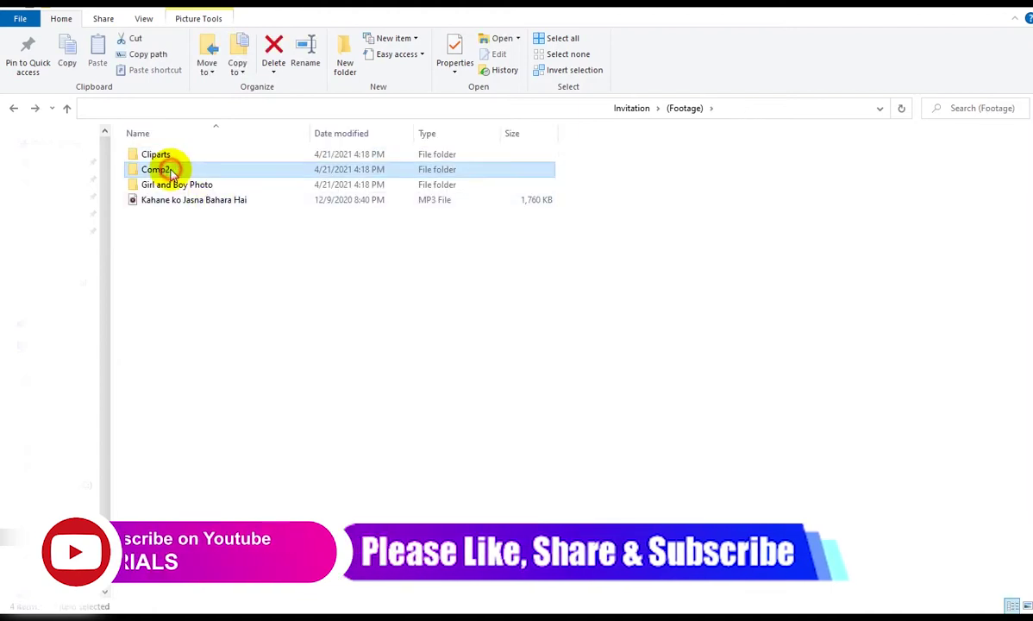
double_click(164, 168)
key("BackSpace")
double_click(180, 182)
key("BackSpace")
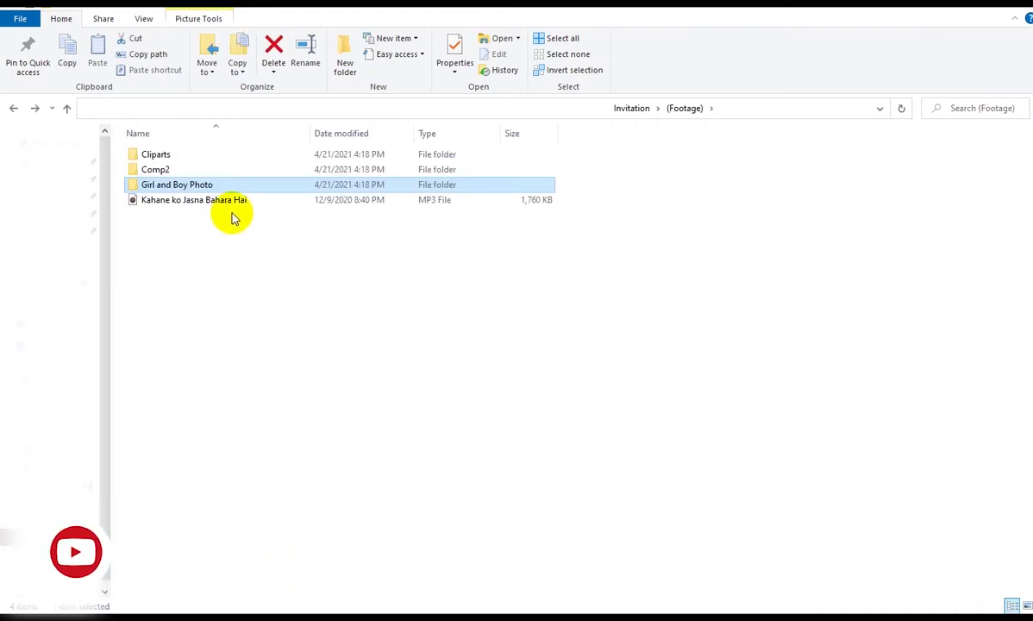
Step: Go back to the Invitation folder and open the Wedding Invitation .aep project
key("BackSpace")
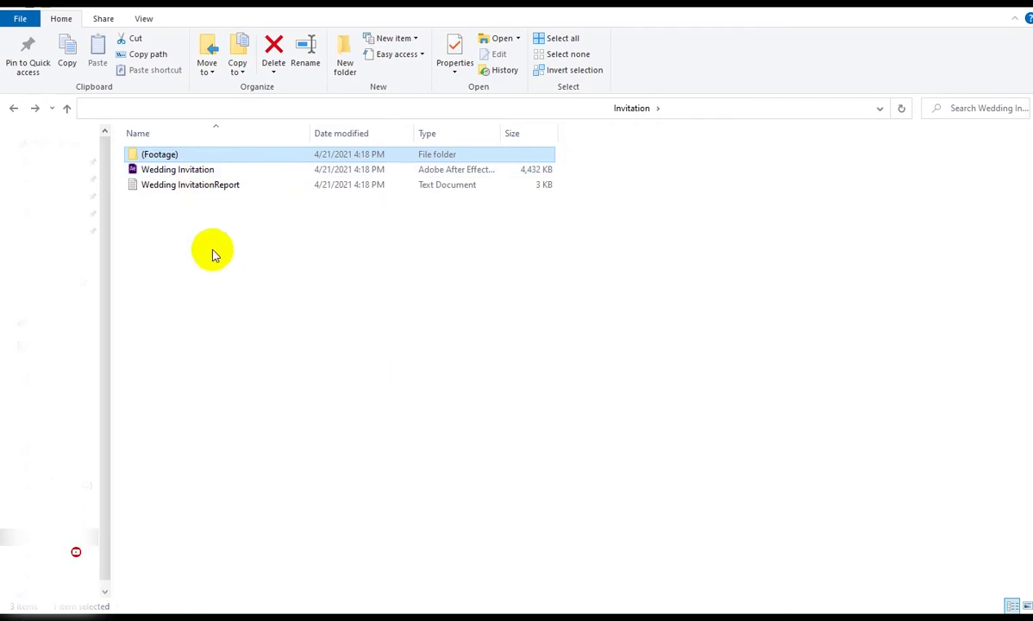
left_click(207, 170)
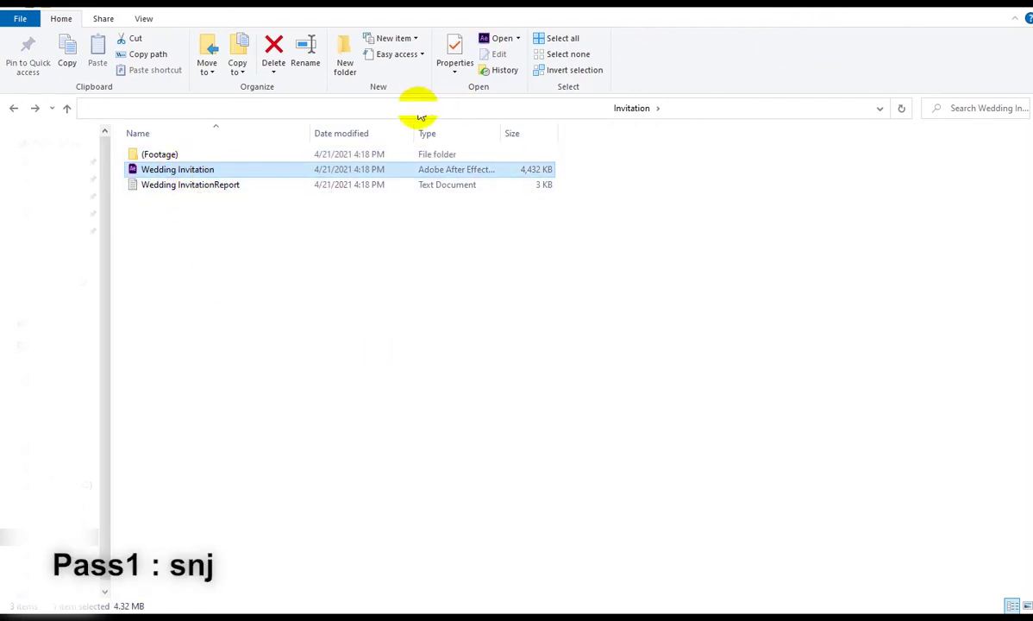
double_click(174, 170)
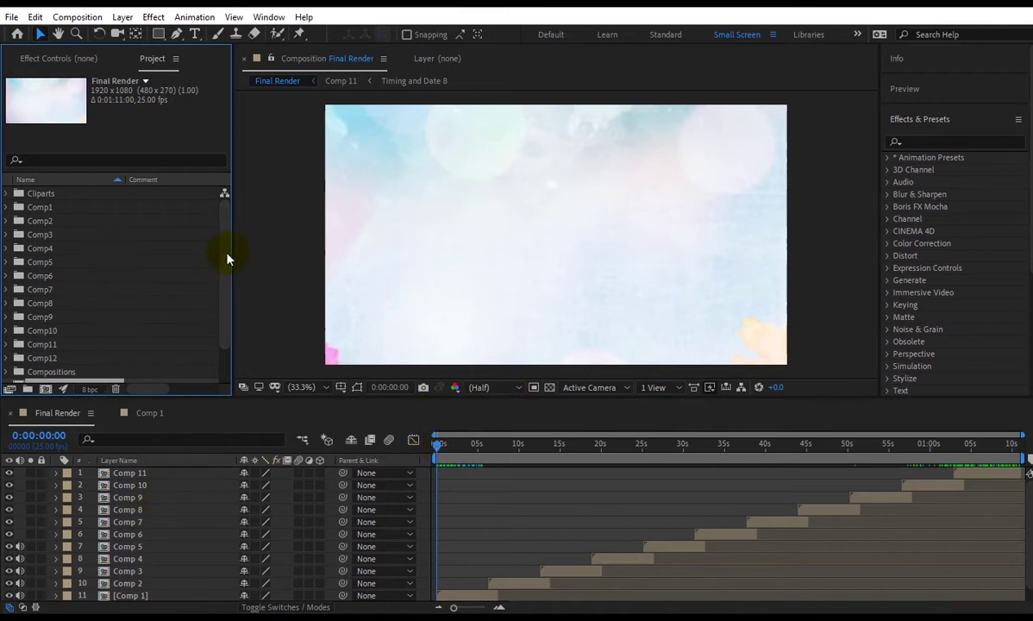
Step: Expand the Cliparts folder and inspect its PNGs, including Couple 001 and Flora 006
left_click_drag(211, 236, 227, 234)
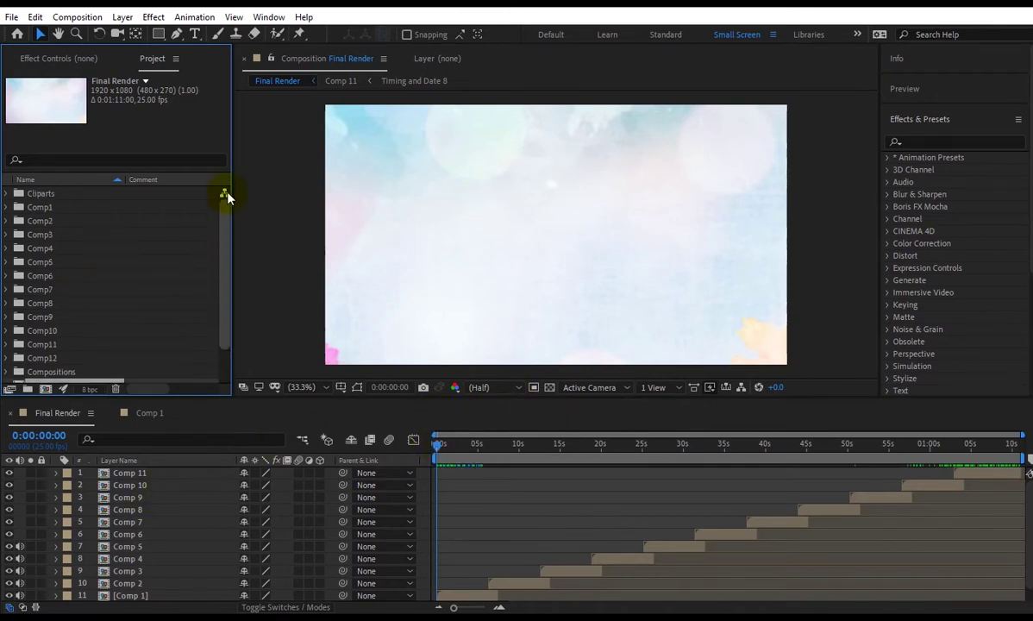
left_click(7, 194)
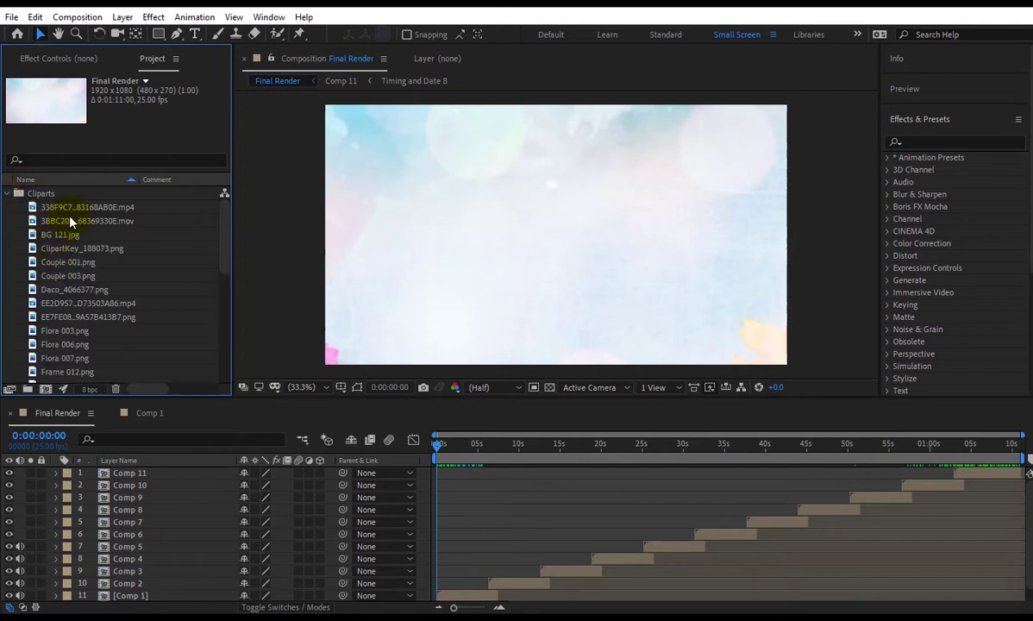
left_click(69, 208)
left_click(69, 234)
left_click(66, 262)
left_click(74, 317)
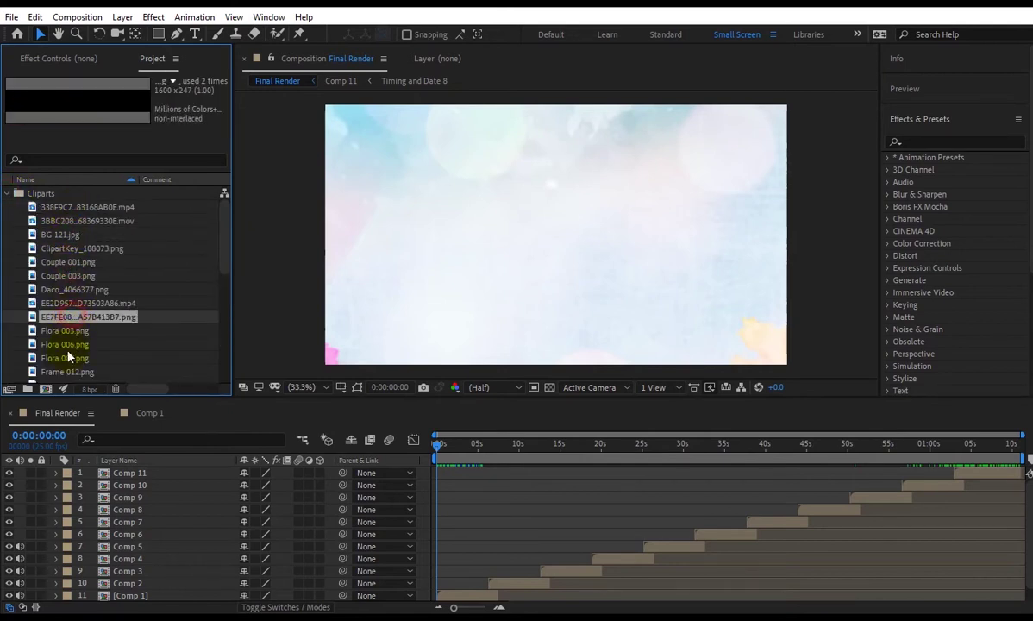
left_click(67, 346)
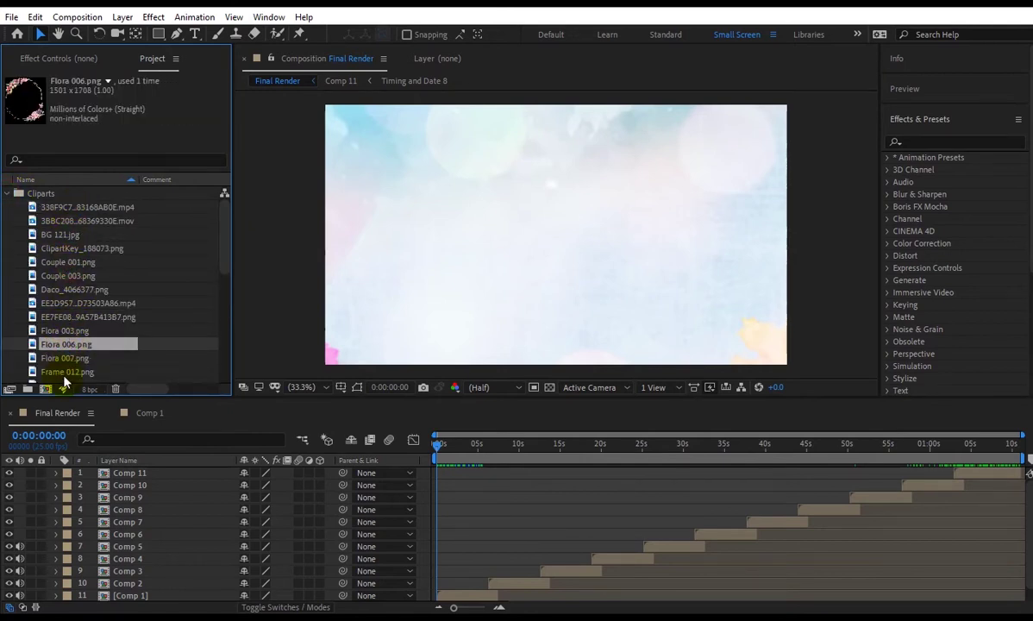
Step: Collapse Cliparts and select the Kahane MP3 song at the bottom of the Project panel
left_click(8, 195)
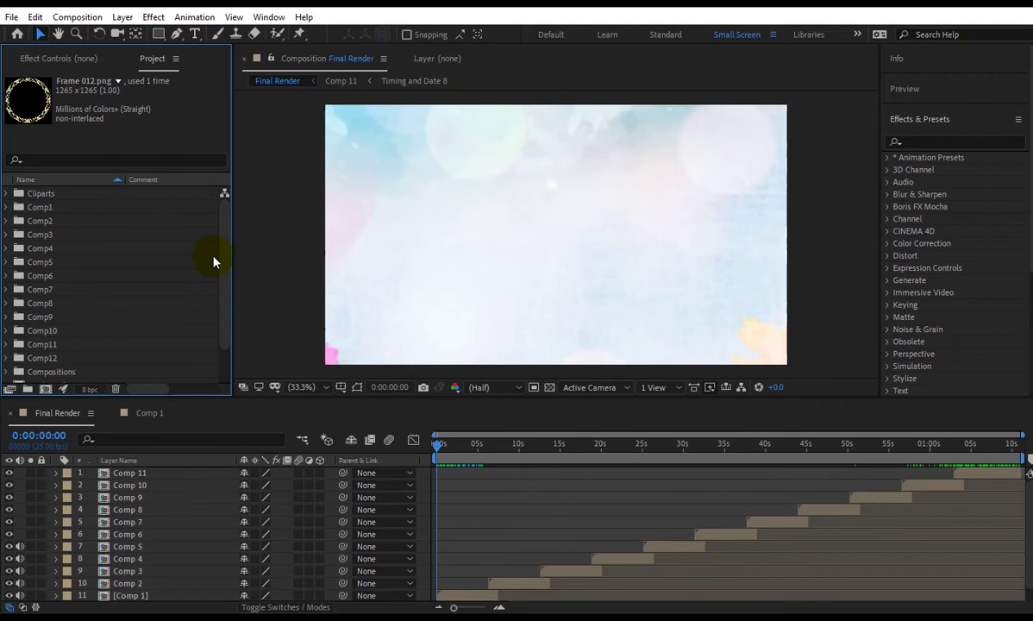
left_click_drag(226, 260, 229, 340)
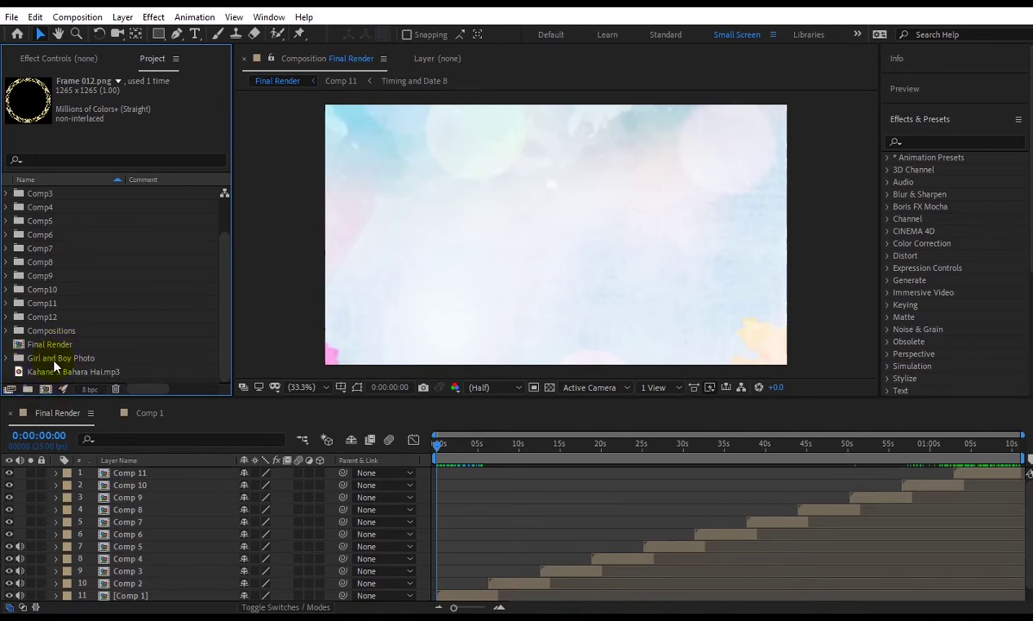
left_click(53, 371)
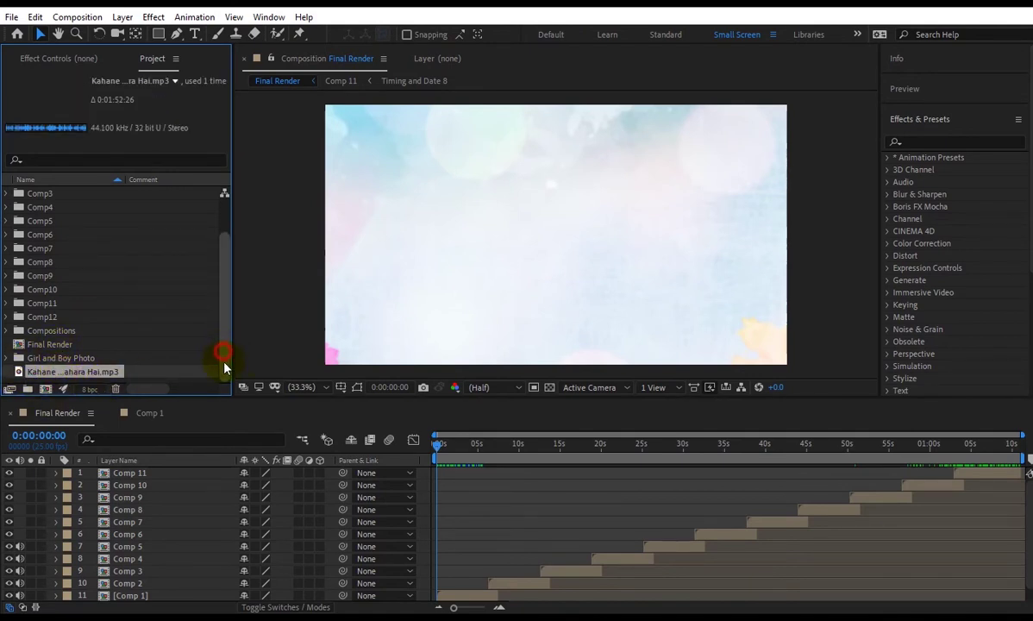
Step: Add the MP3 to the Final Render timeline and preview the video from the start
left_click_drag(151, 492, 134, 571)
left_click(132, 581)
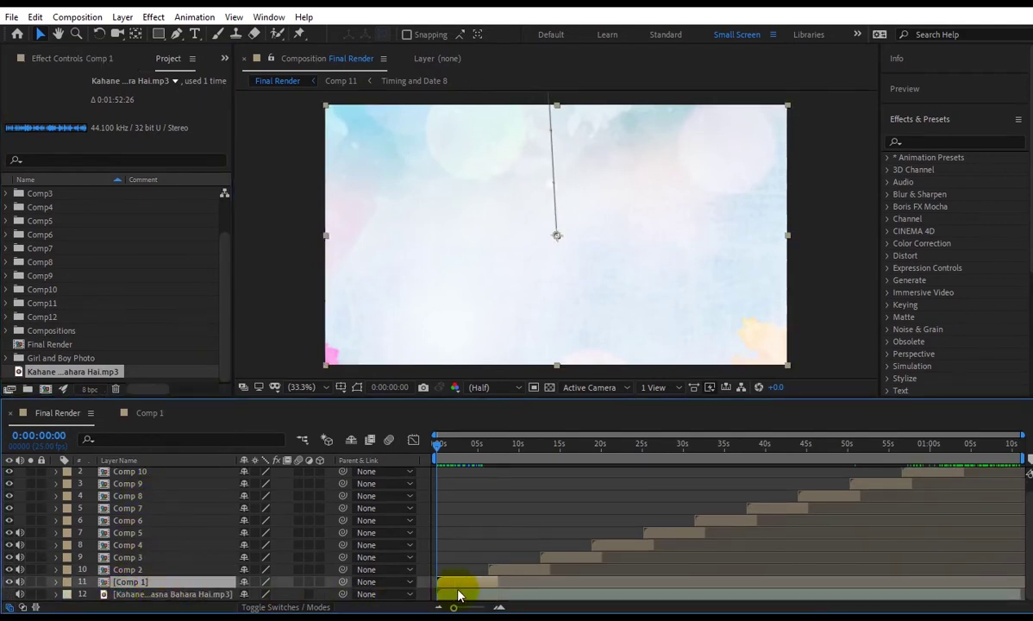
left_click(464, 445)
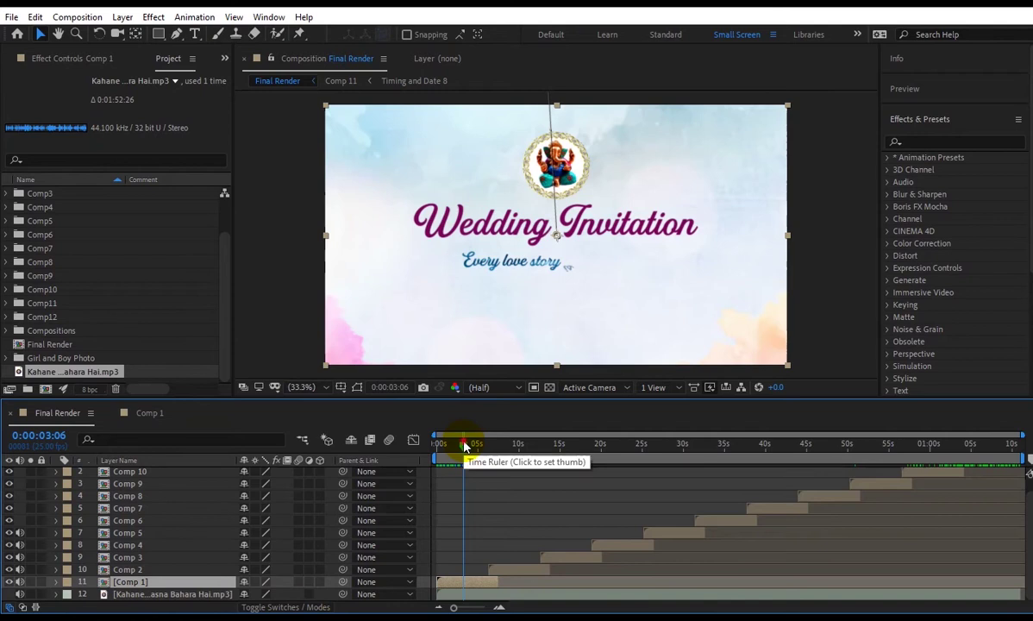
left_click_drag(464, 445, 453, 445)
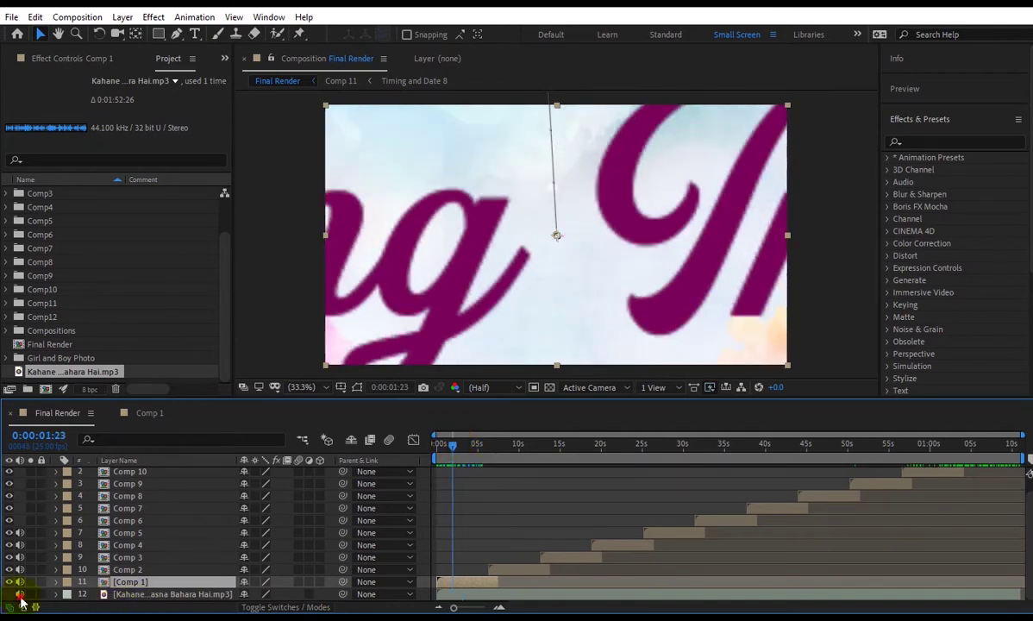
left_click_drag(453, 445, 434, 452)
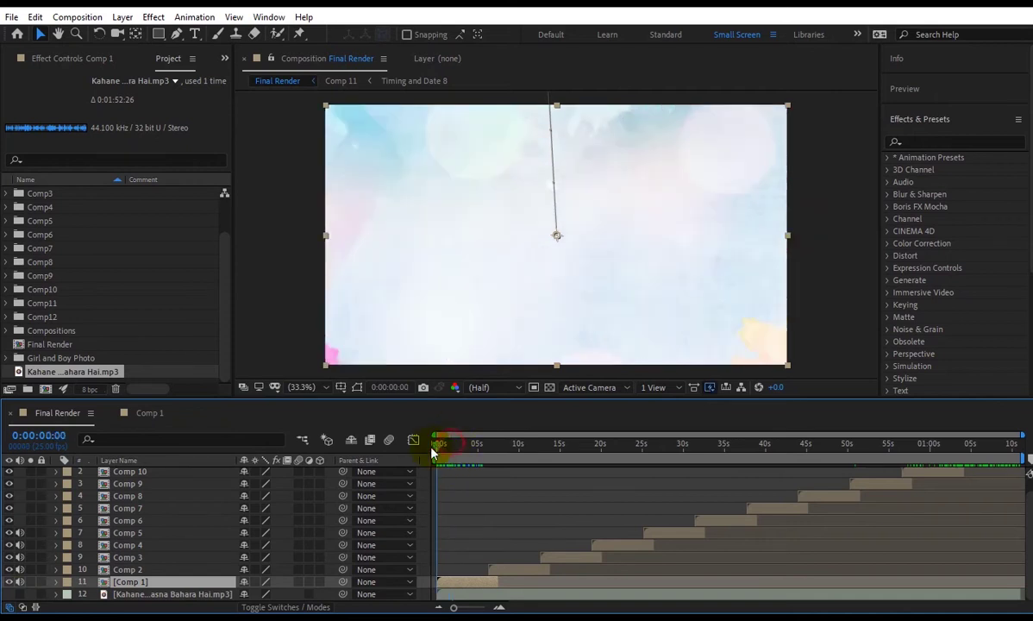
key("space")
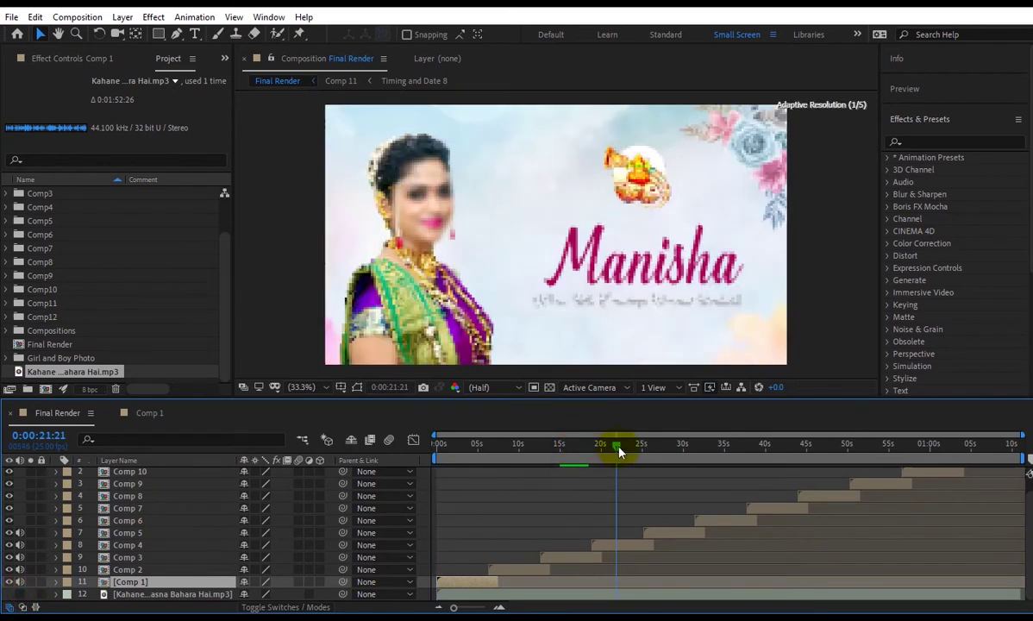
Step: Scrub through the sender, couple names and groom scenes, selecting Comp 2 and Comp 3
mouse_move(617, 450)
left_mouse_down()
mouse_move(535, 452)
mouse_move(713, 448)
left_mouse_up()
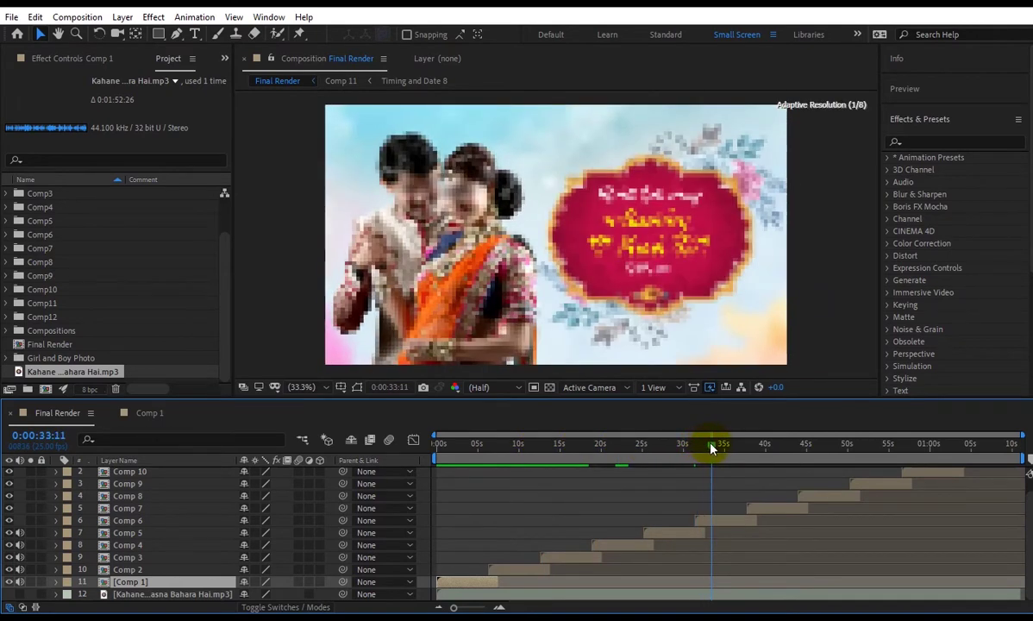
left_click(936, 444)
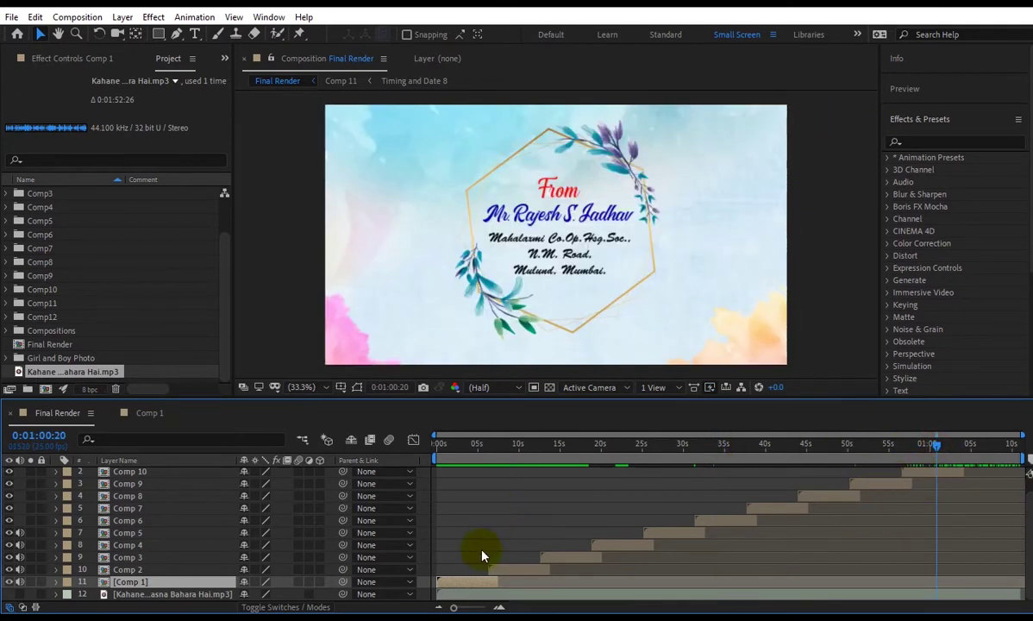
left_click(517, 571)
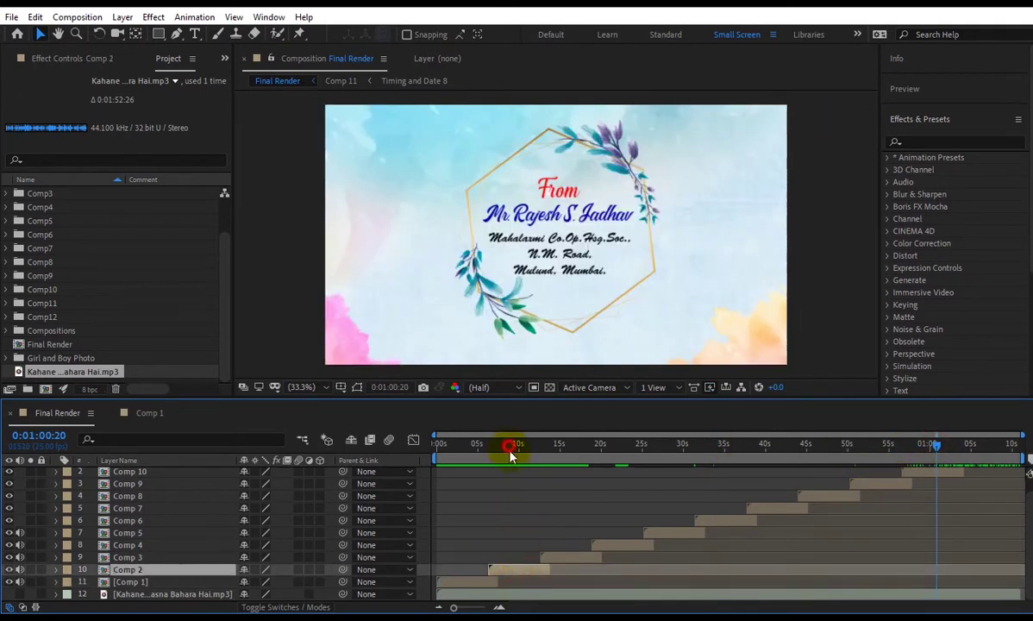
left_click(510, 446)
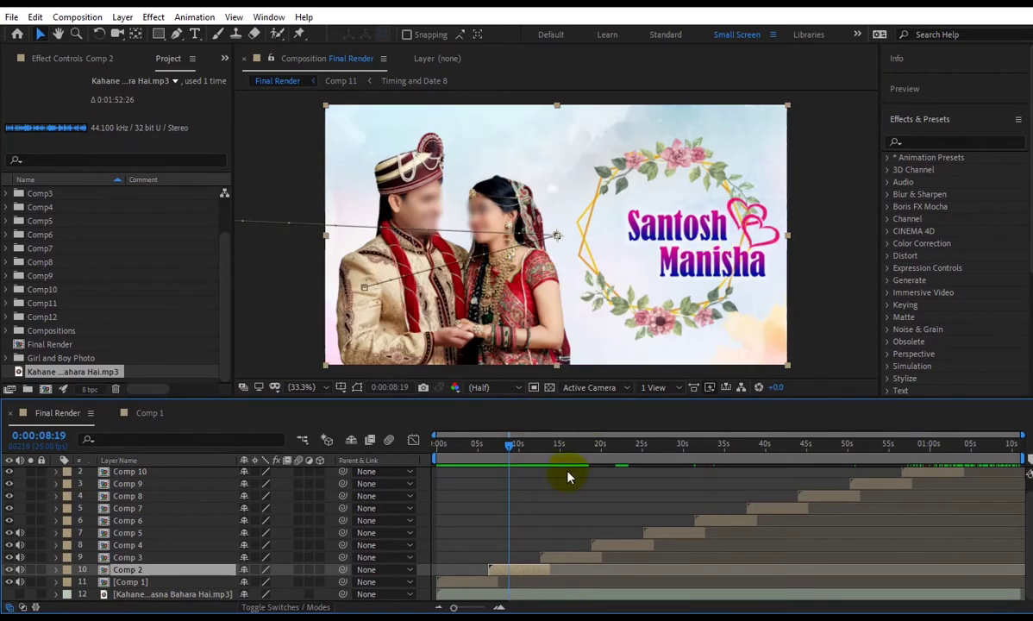
left_click_drag(510, 444, 525, 444)
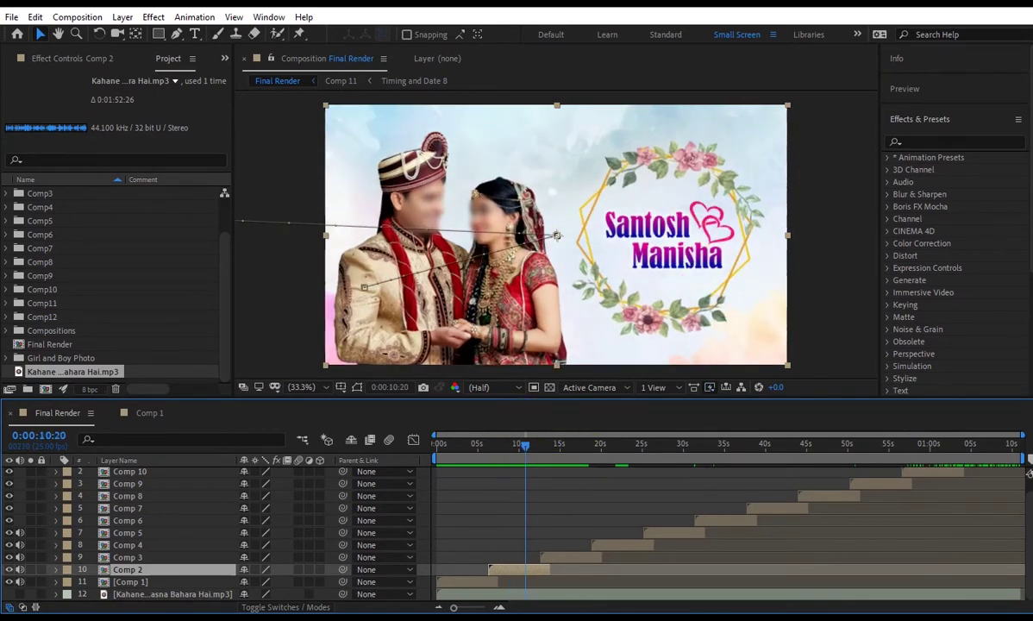
left_click_drag(523, 447, 566, 447)
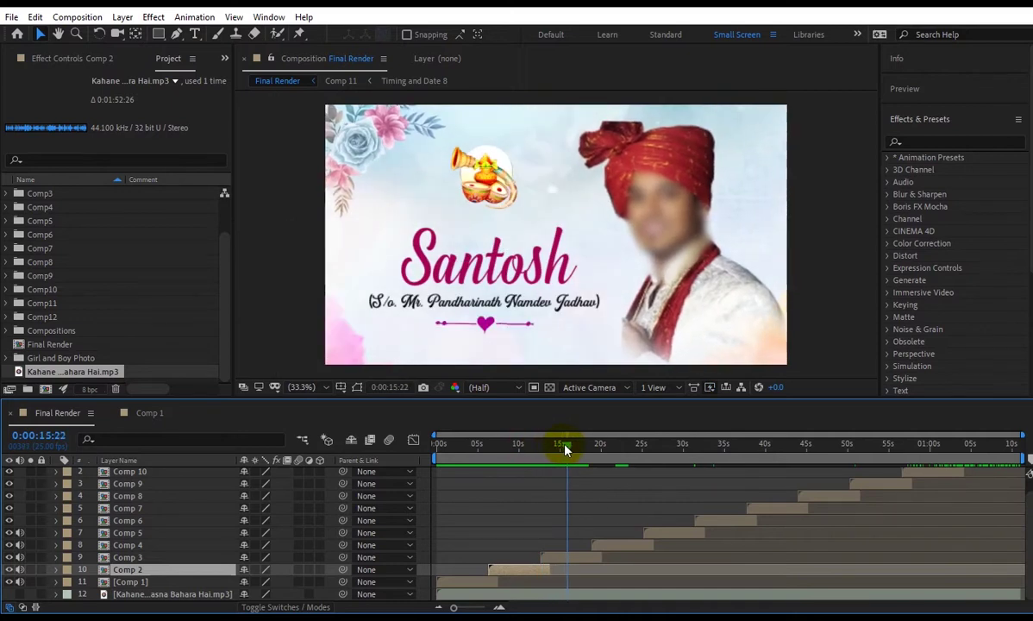
left_click(497, 293)
left_click(583, 561)
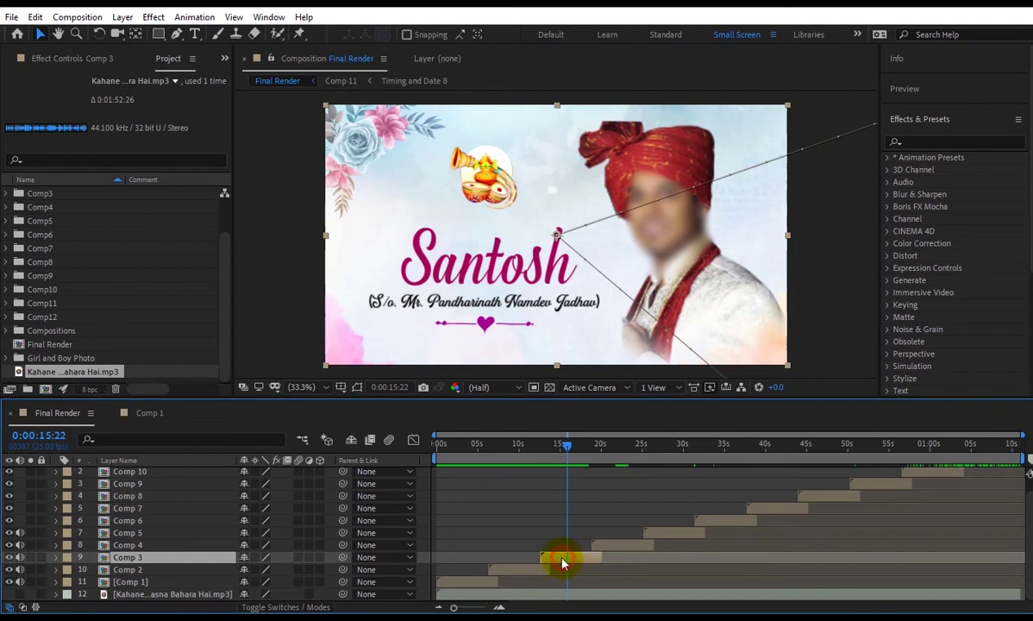
Step: In Comp 3's Santosh Name precomp, replace the name Santosh with Prakash
double_click(563, 562)
left_click(328, 521)
left_click(162, 537)
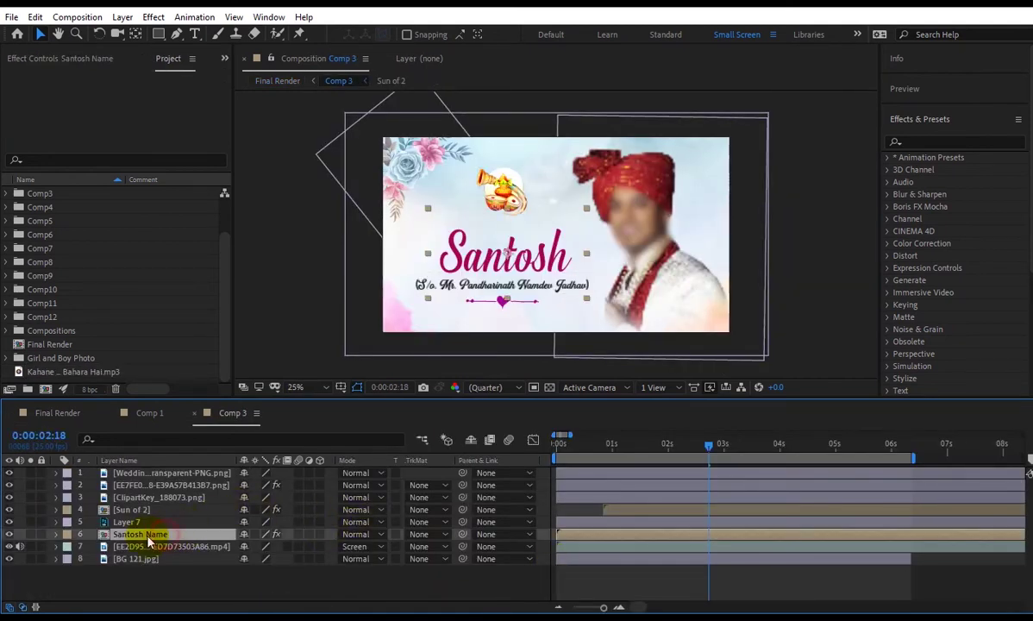
double_click(152, 536)
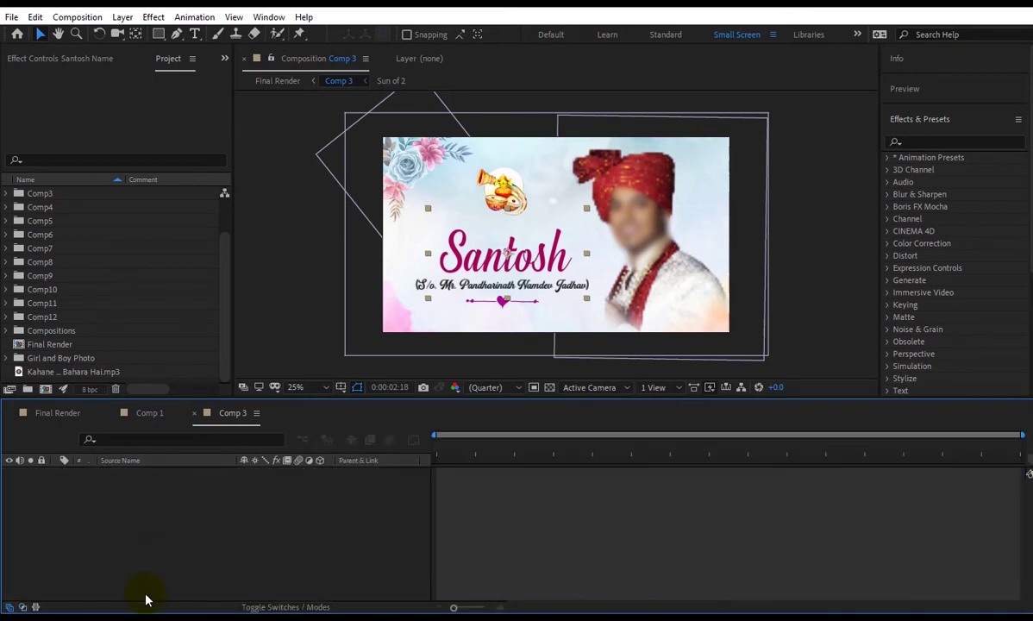
left_click(509, 270)
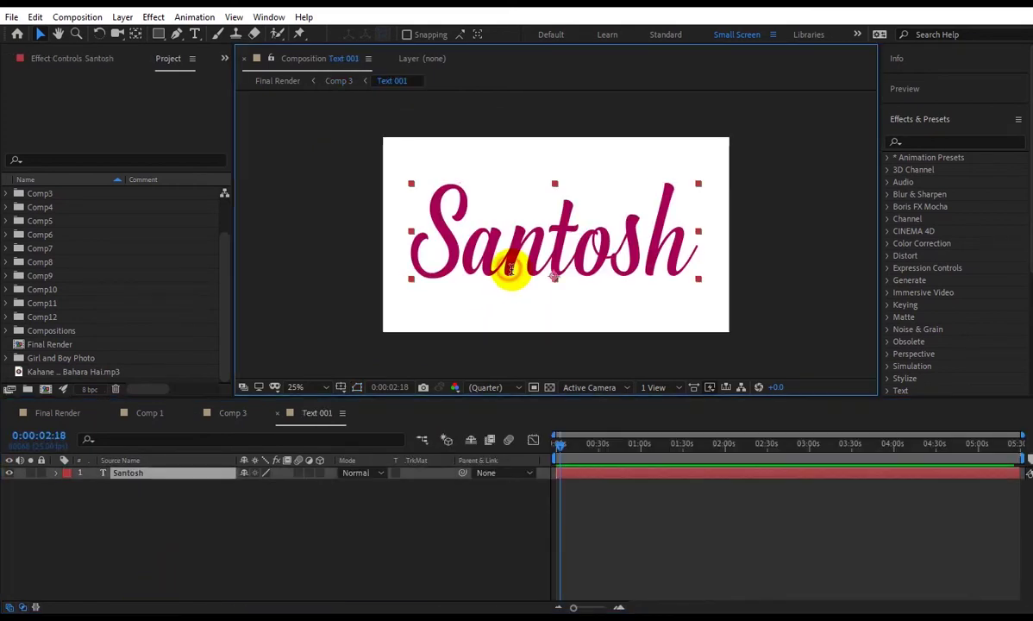
double_click(595, 274)
left_click(601, 258)
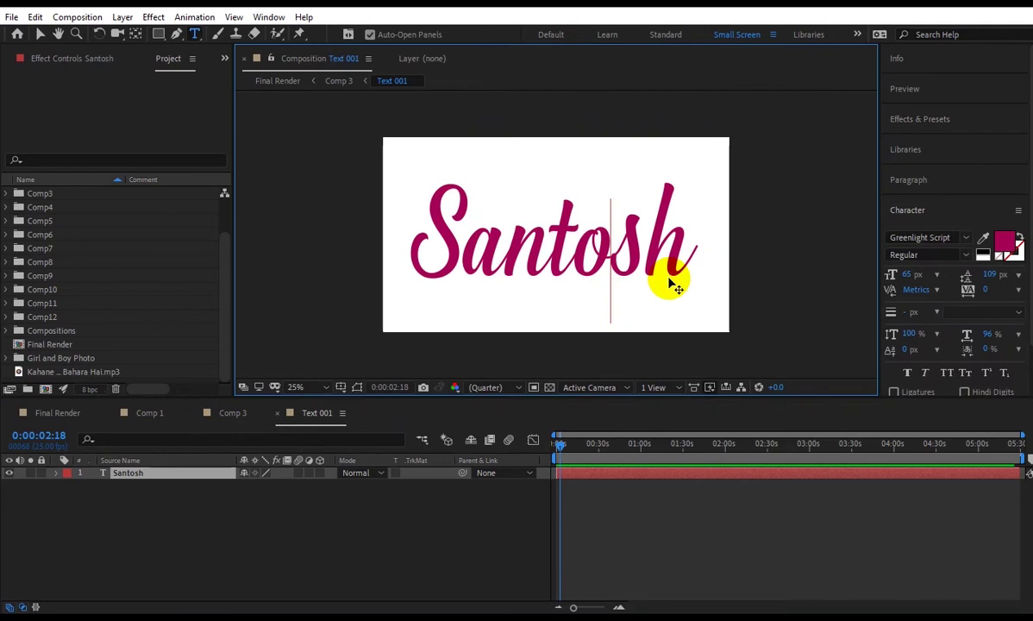
key("ctrl+a")
key("BackSpace")
type("Pr")
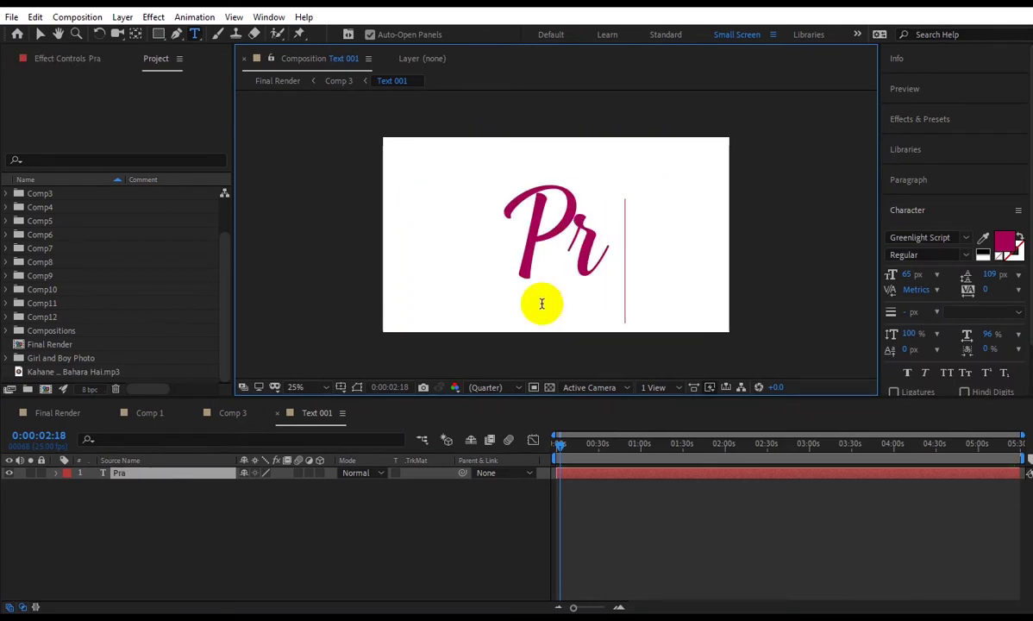
type("akash")
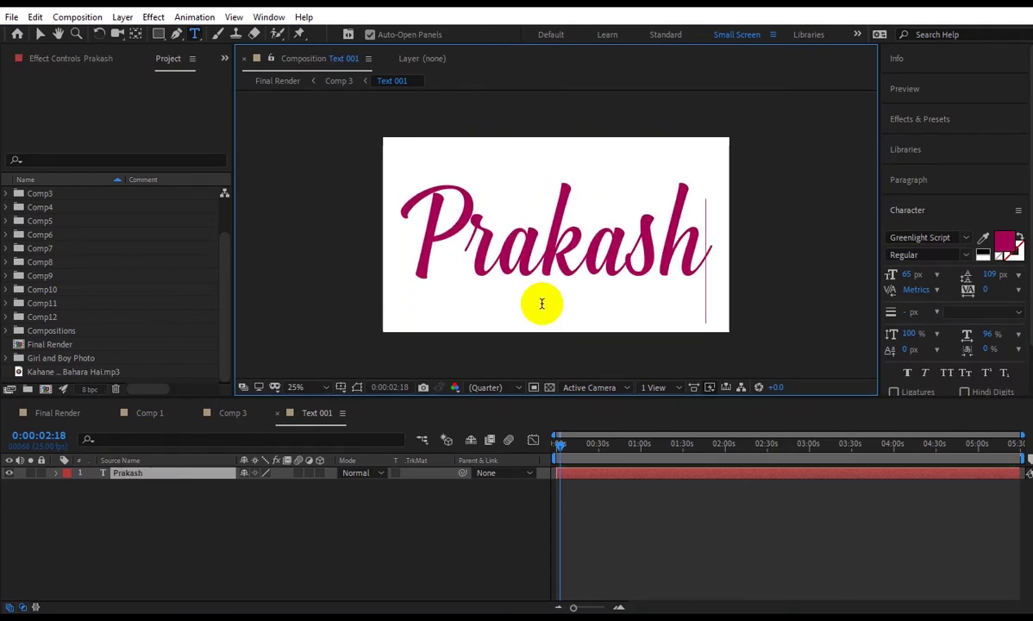
Step: Return to Comp 3, switch back to the Selection tool and save the project
left_click(230, 413)
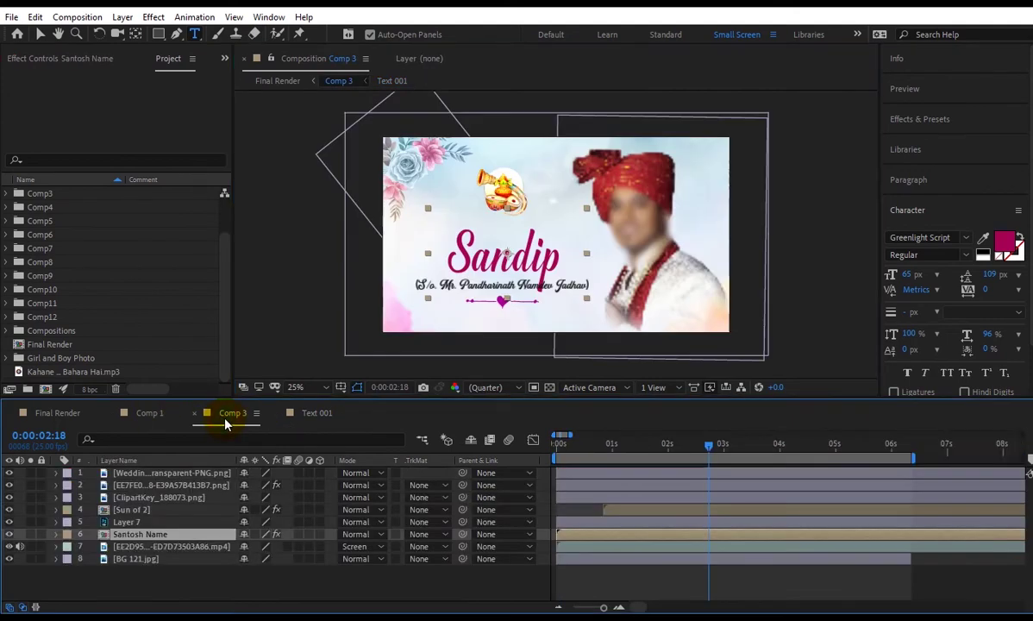
left_click(37, 38)
key("ctrl+s")
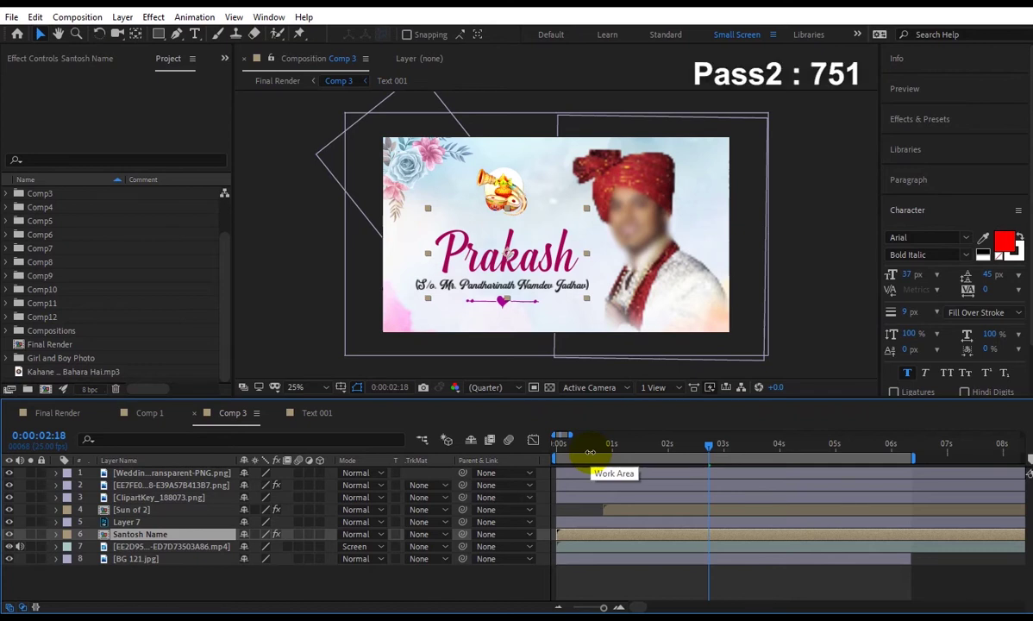
Step: Inspect the pot clipart and Santosh Name layers, leaving the Sun of 2 layer selected
left_click(786, 314)
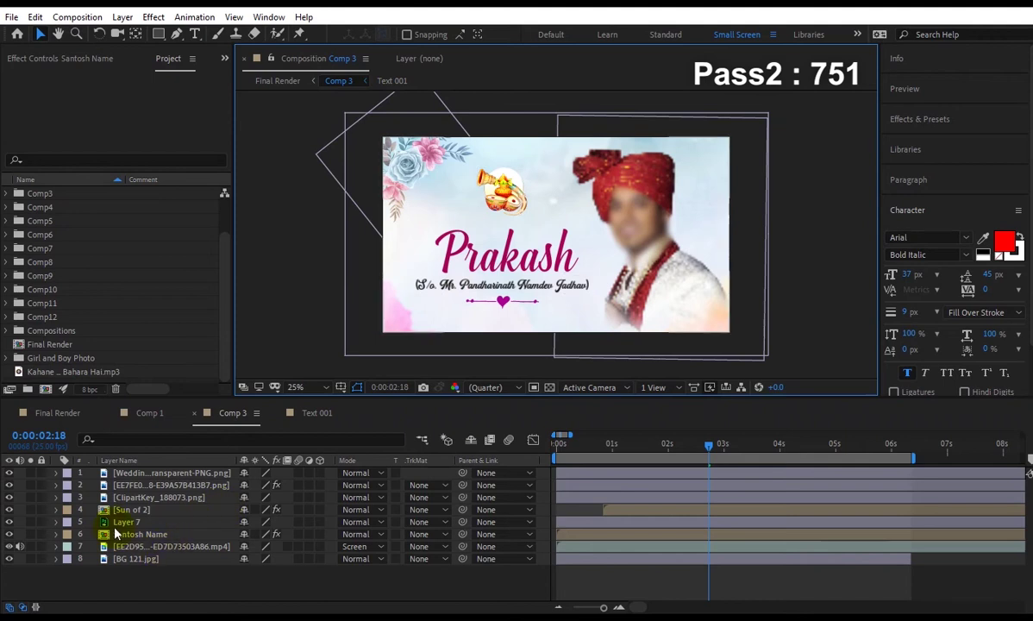
left_click(149, 499)
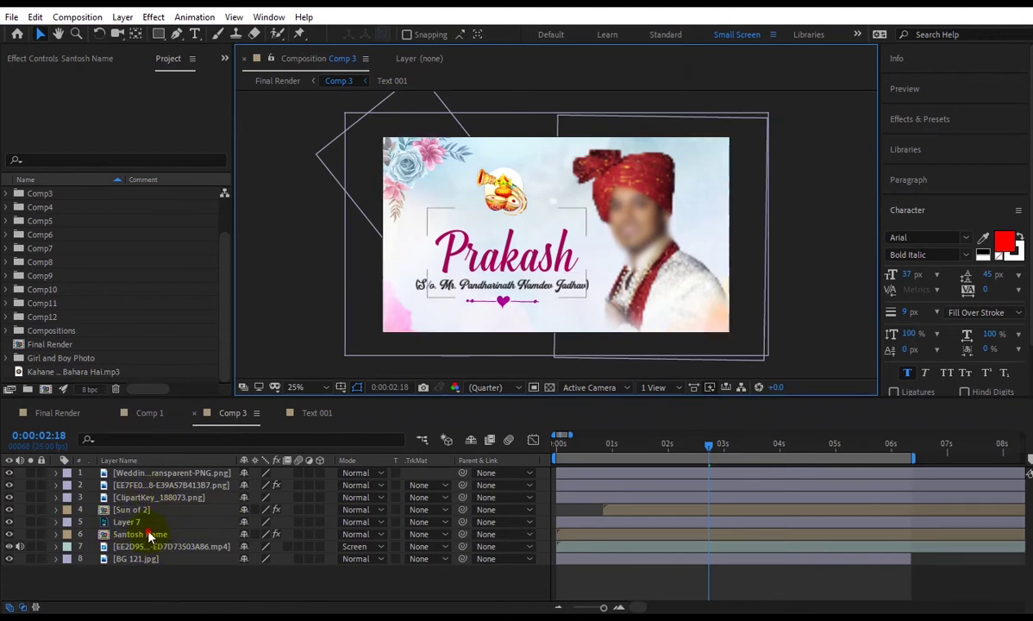
left_click(127, 535)
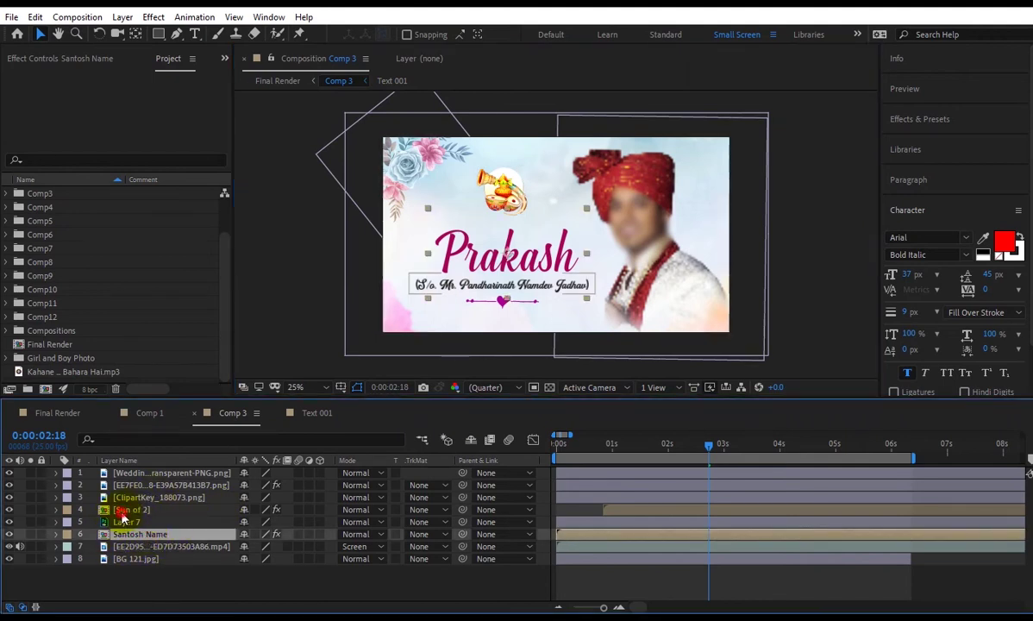
left_click(124, 511)
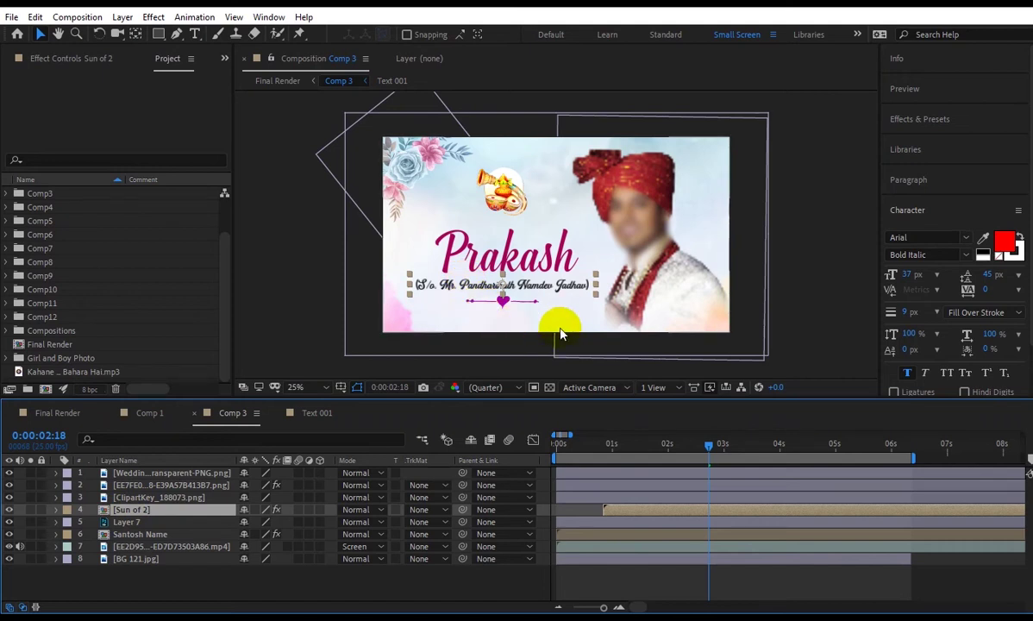
Step: Enlarge the Comp 3 viewer and pan to frame Prakash and the S/o line
left_click_drag(374, 401, 370, 423)
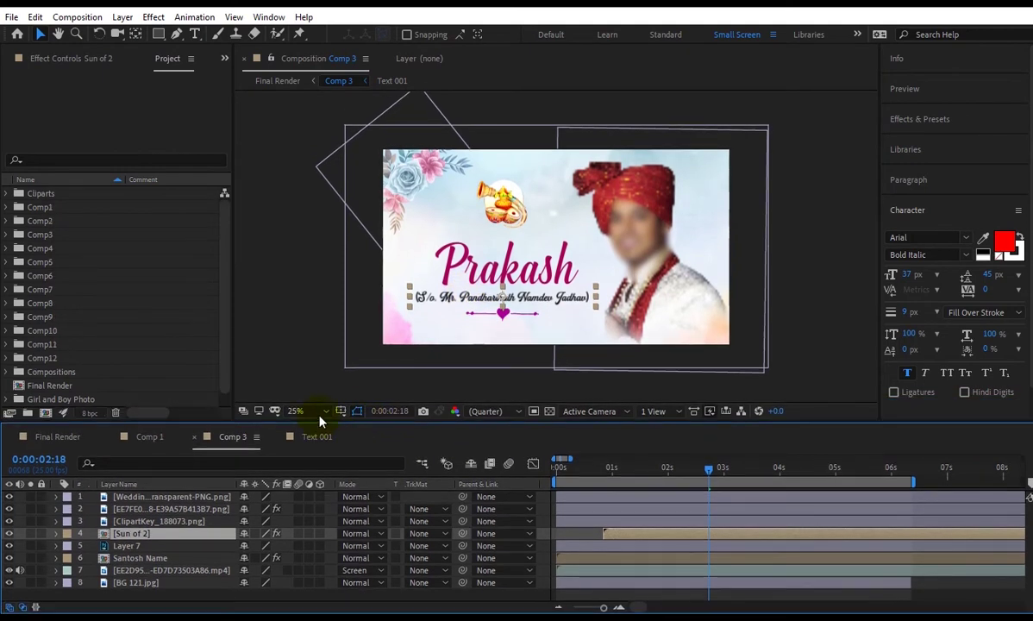
left_click(298, 411)
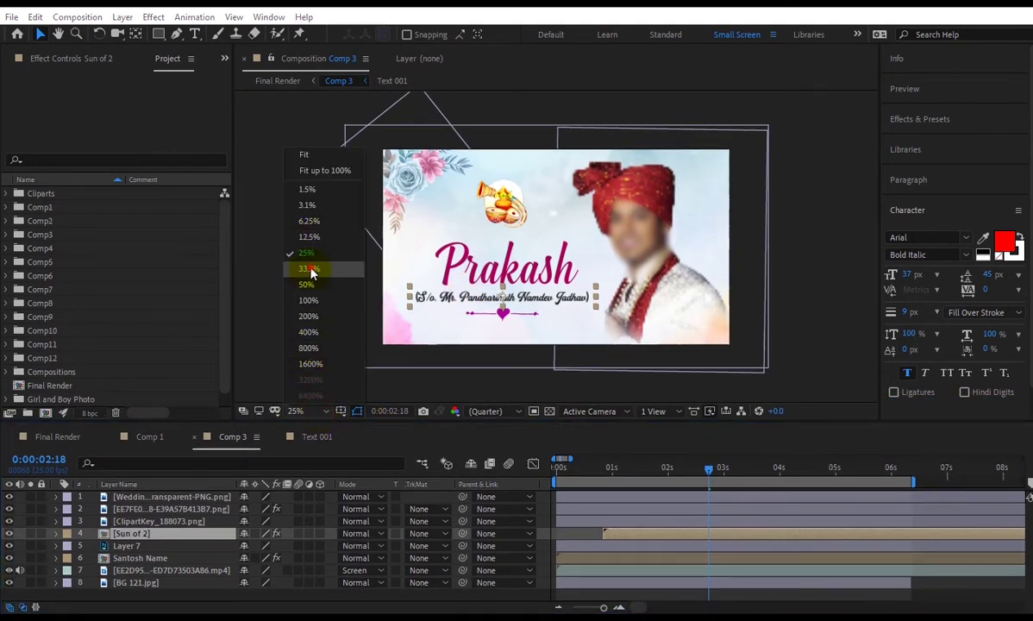
left_click(309, 268)
scroll(509, 399, "up", 3)
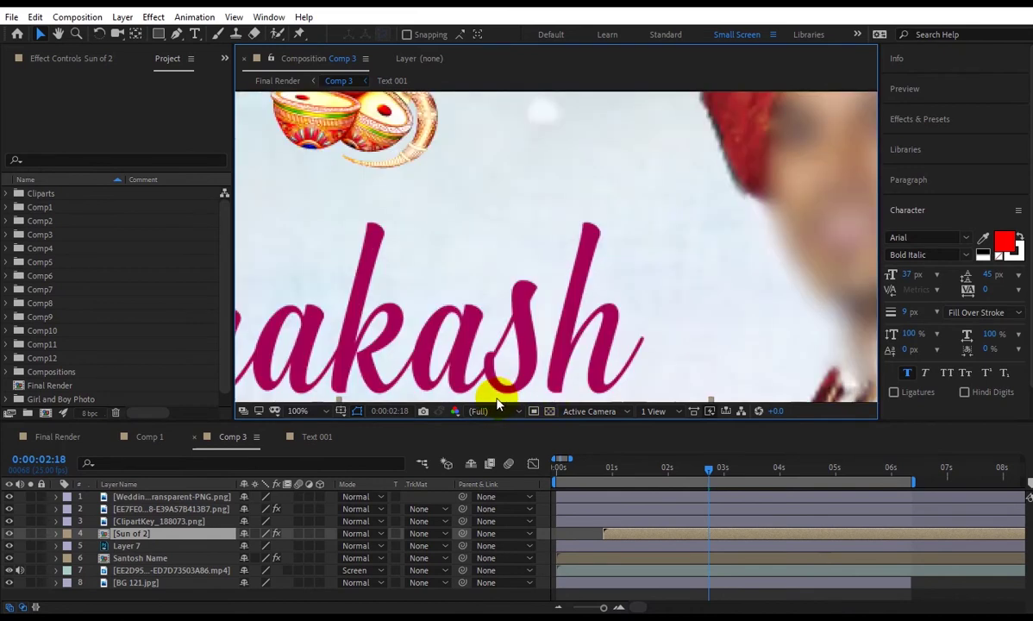
key("h")
left_click_drag(570, 202, 737, 150)
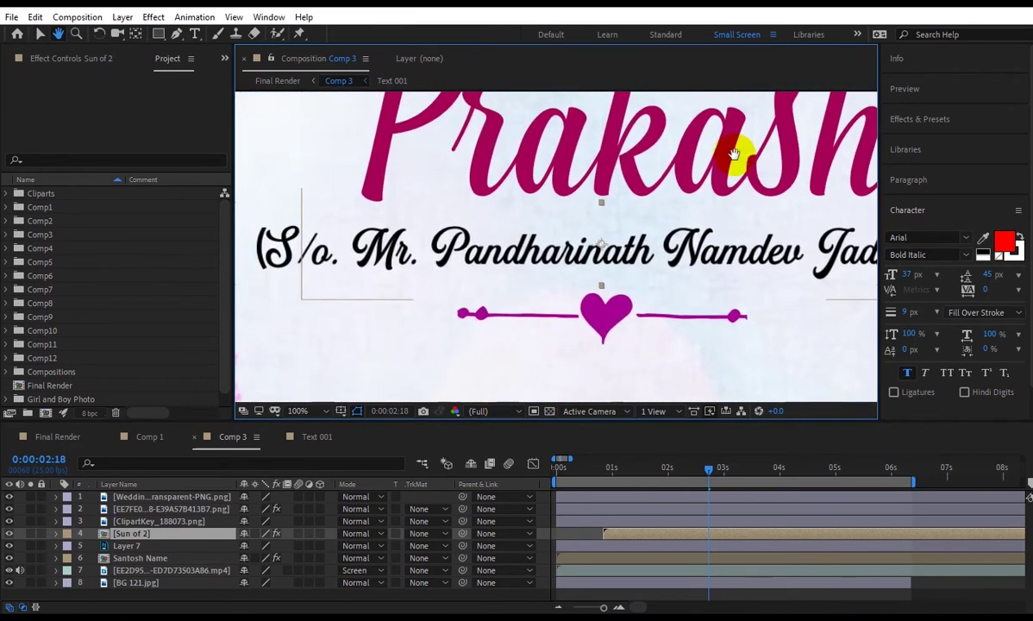
Step: In the Sun of 2 precomp, replace Pandharinath with Vasudev, then return to Comp 3
double_click(138, 535)
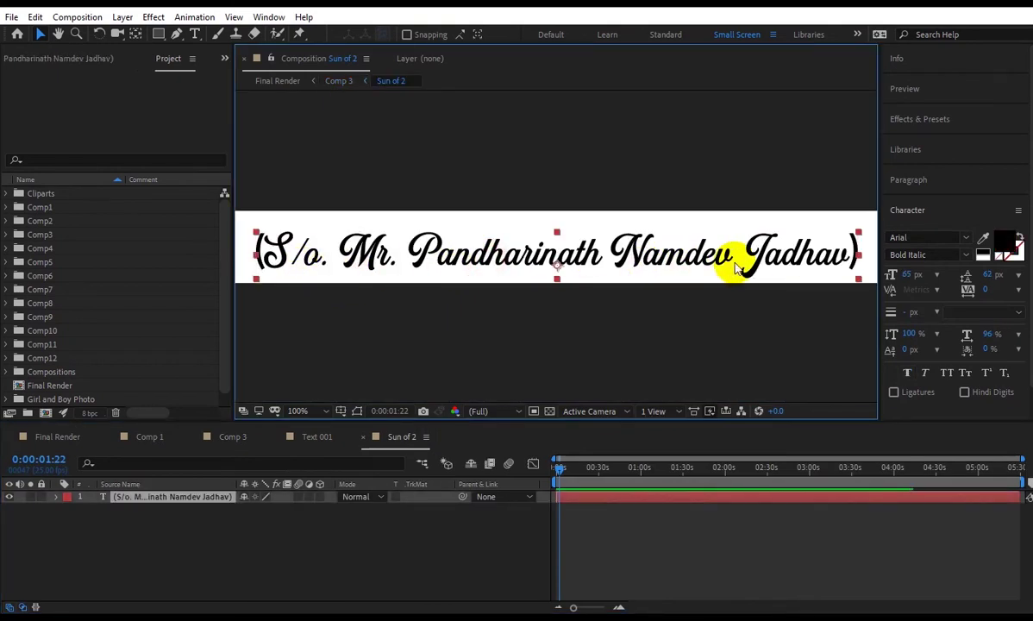
double_click(747, 261)
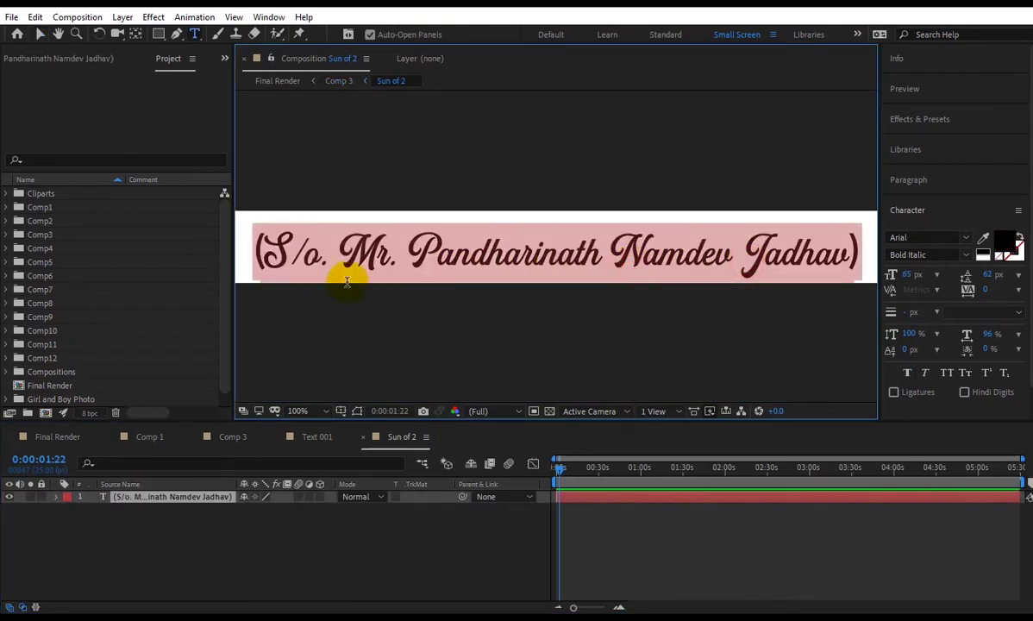
left_click(410, 257)
left_click_drag(434, 264, 599, 262)
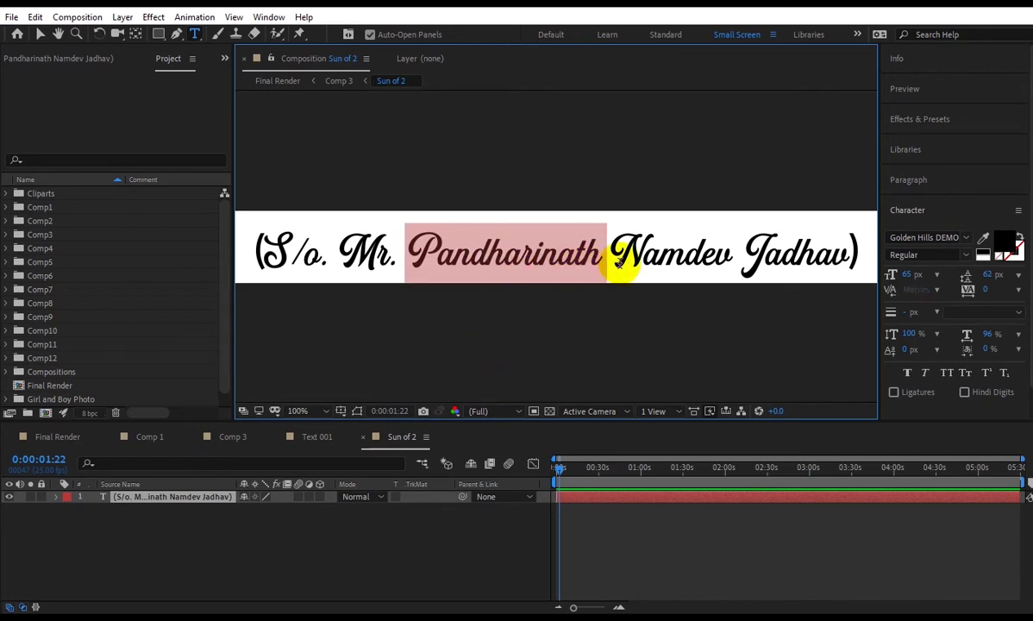
type("Vasudev")
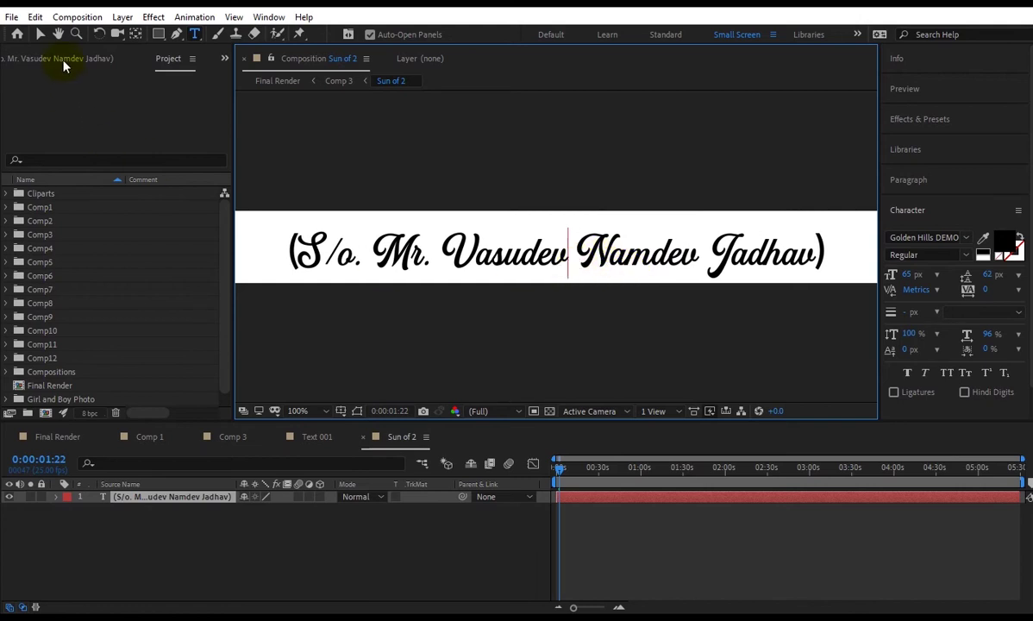
left_click(40, 34)
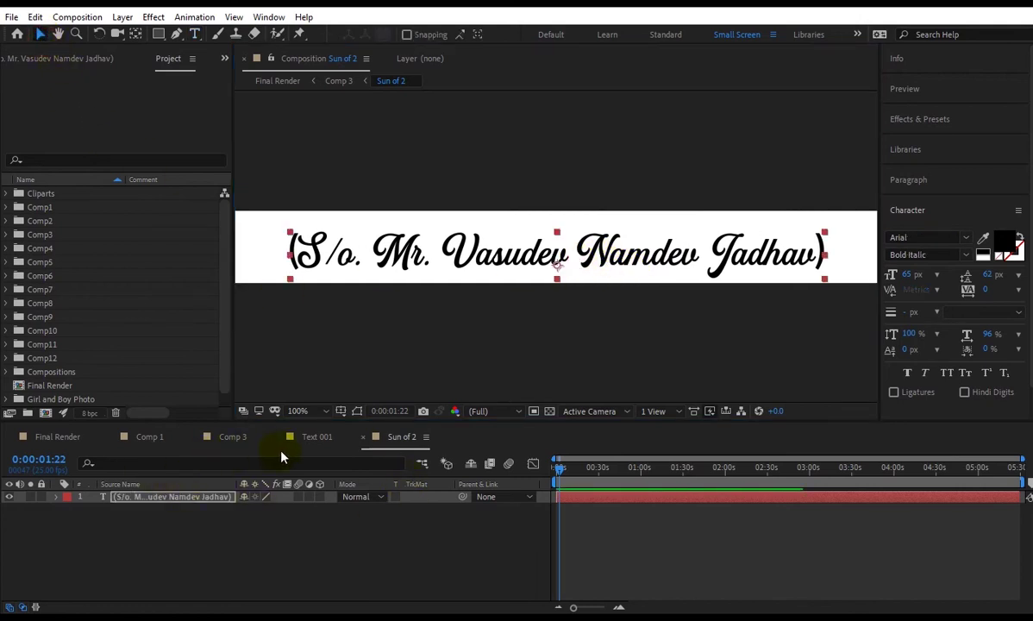
left_click(226, 436)
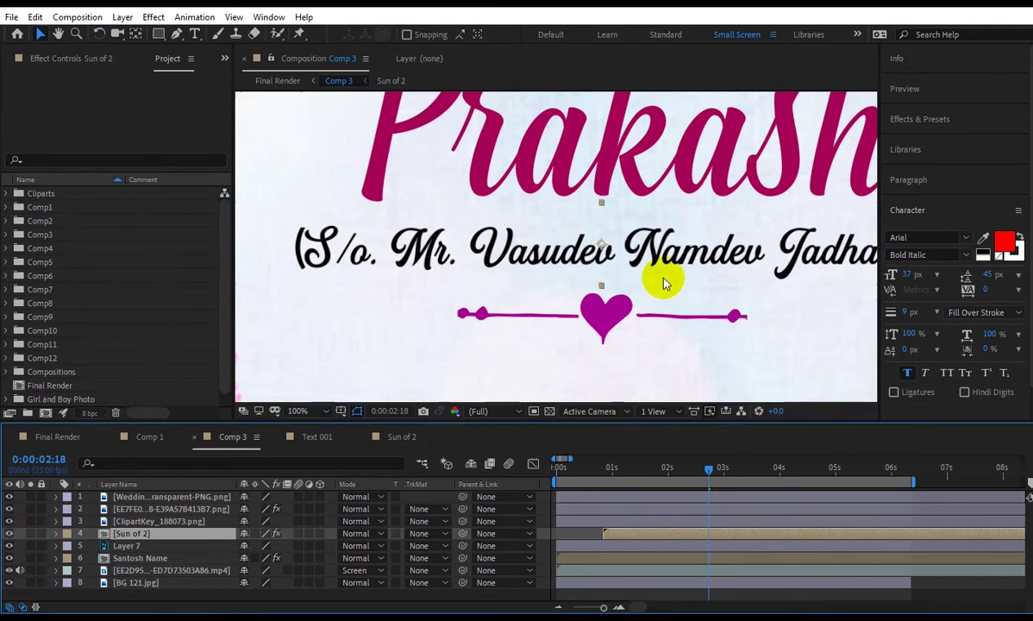
Step: Close the Sun of 2, Text 001, Comp 3 and Comp 1 tabs to return to Final Render
scroll(649, 376, "down", 2)
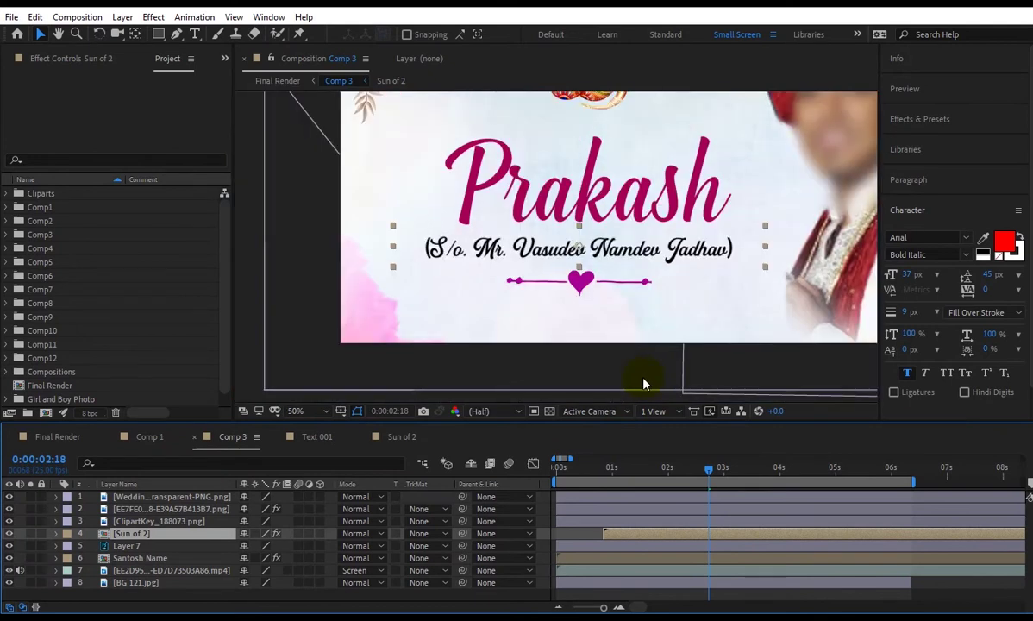
scroll(629, 379, "down", 2)
left_click(585, 376)
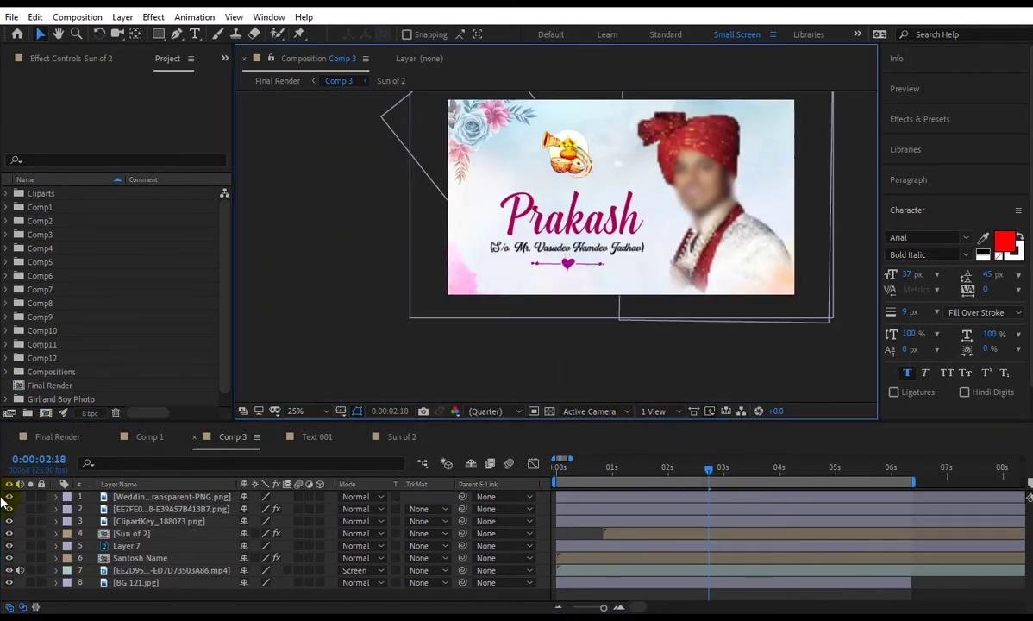
left_click(379, 437)
left_click(363, 436)
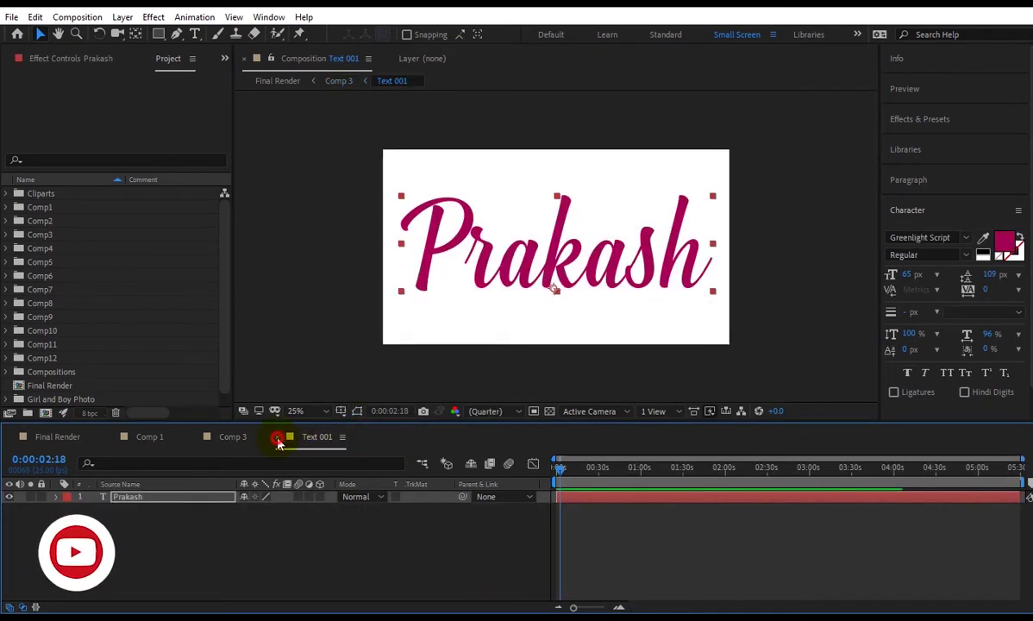
left_click(277, 437)
left_click(205, 437)
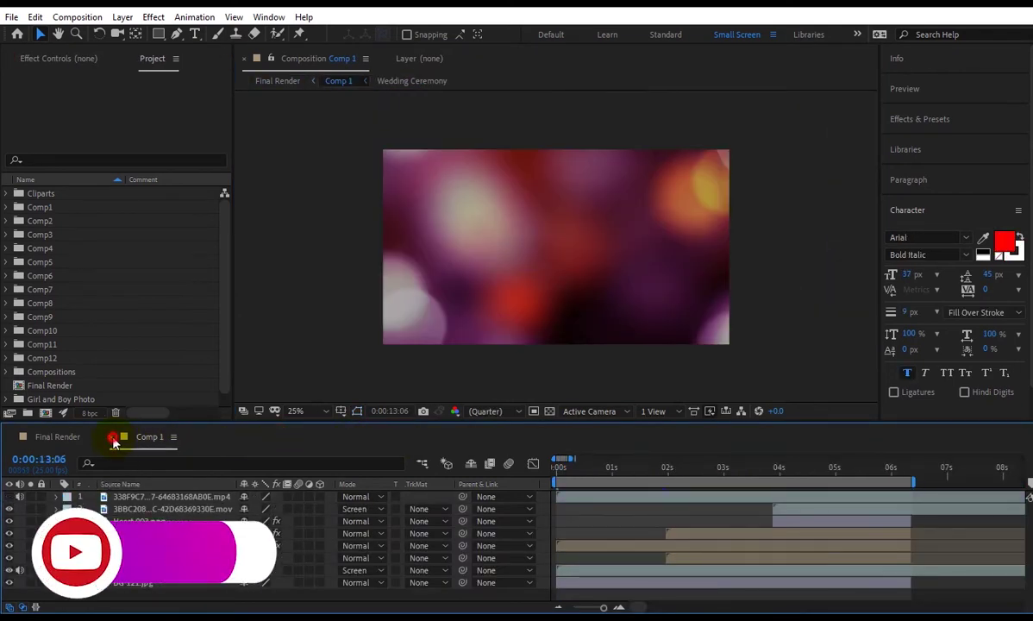
left_click(113, 439)
left_click(554, 468)
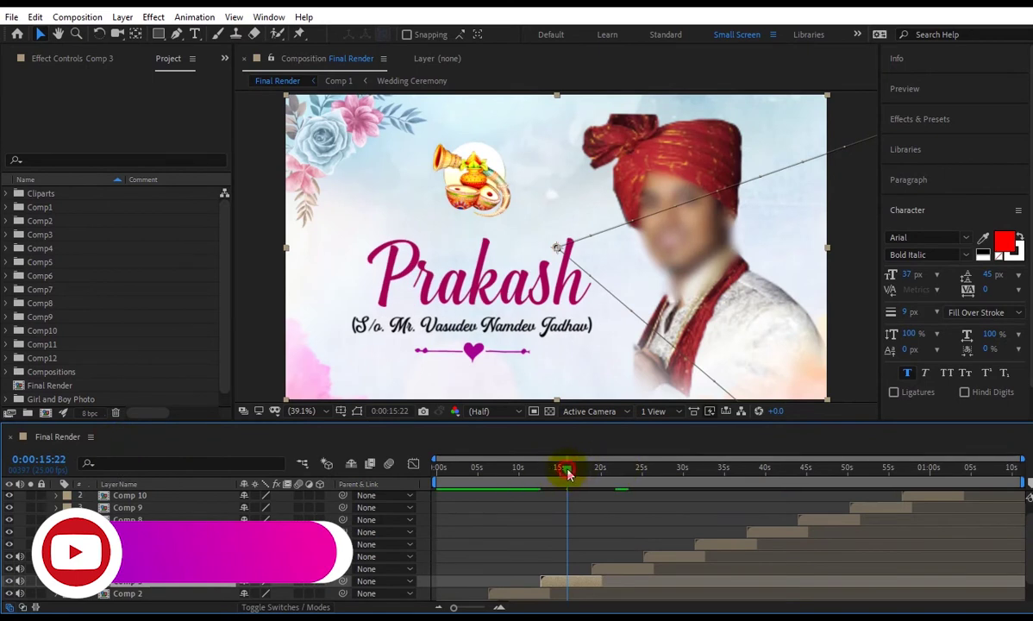
Step: Scrub past the bride's card to the date card and open Comp 5
left_click_drag(568, 473, 634, 482)
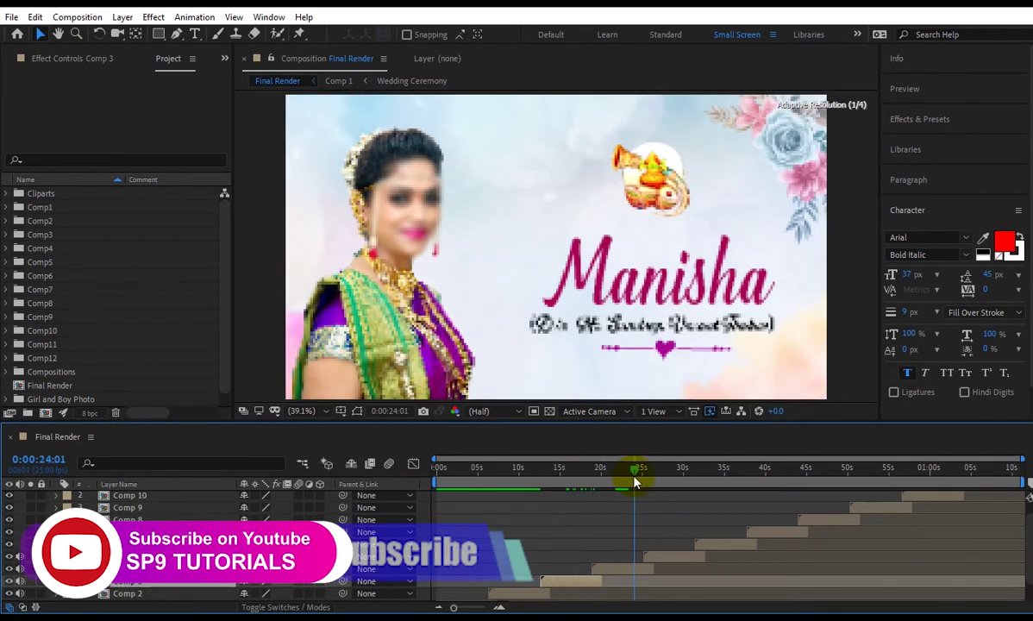
left_click_drag(636, 478, 685, 472)
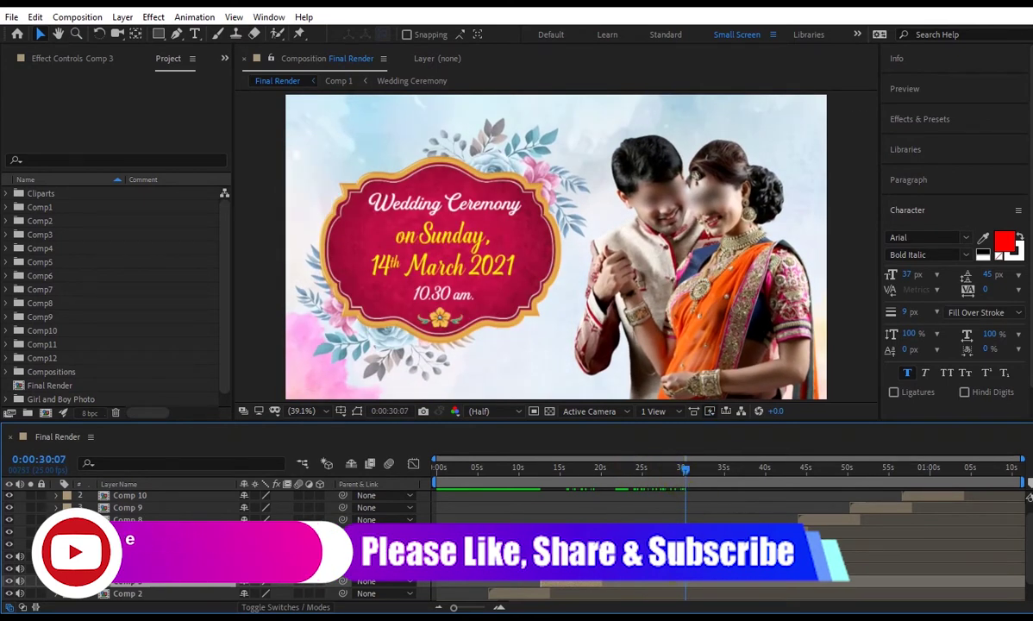
left_click(129, 556)
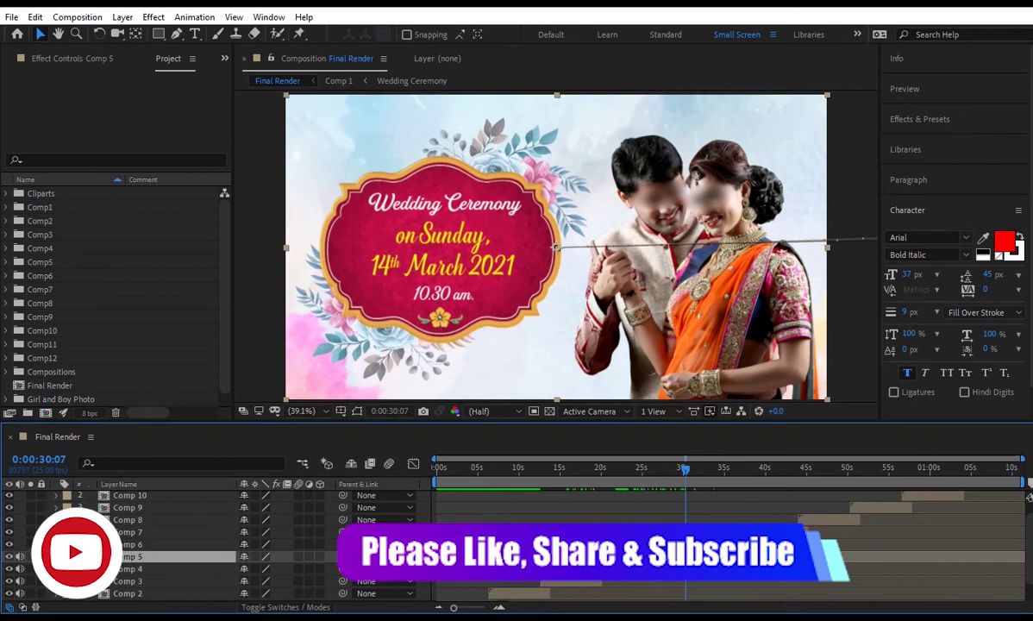
double_click(129, 556)
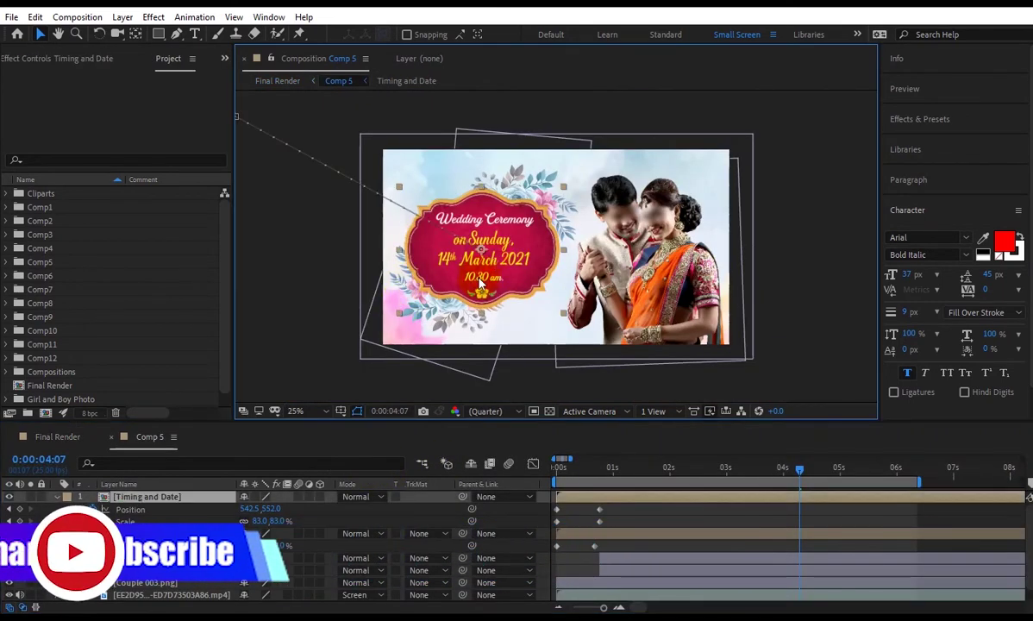
Step: Collapse and inspect Comp 5's layers, then open the Timing and Date precomp
left_click(60, 509)
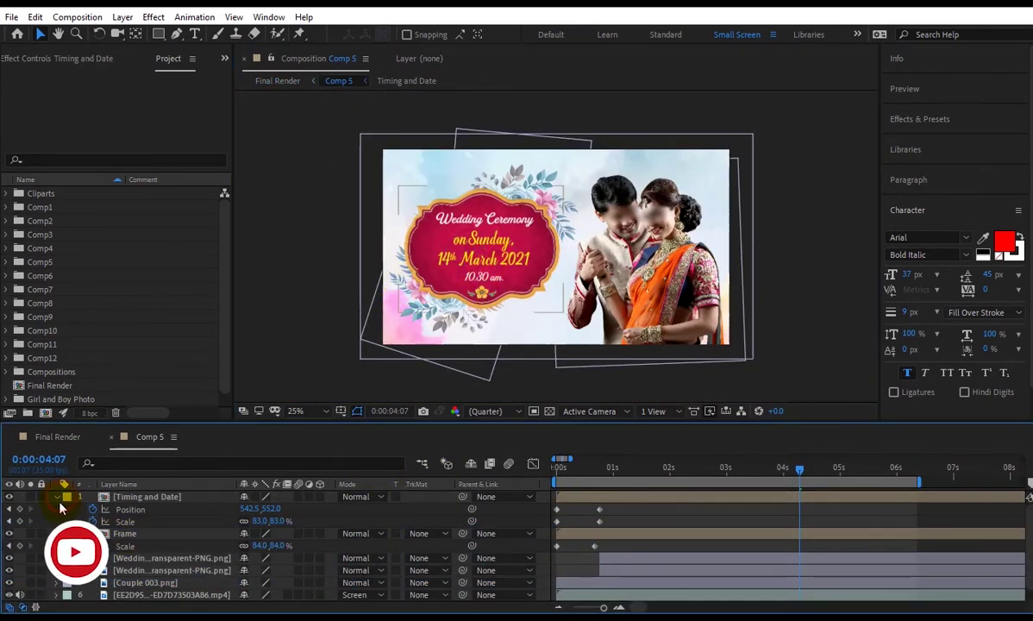
left_click(56, 497)
left_click(57, 510)
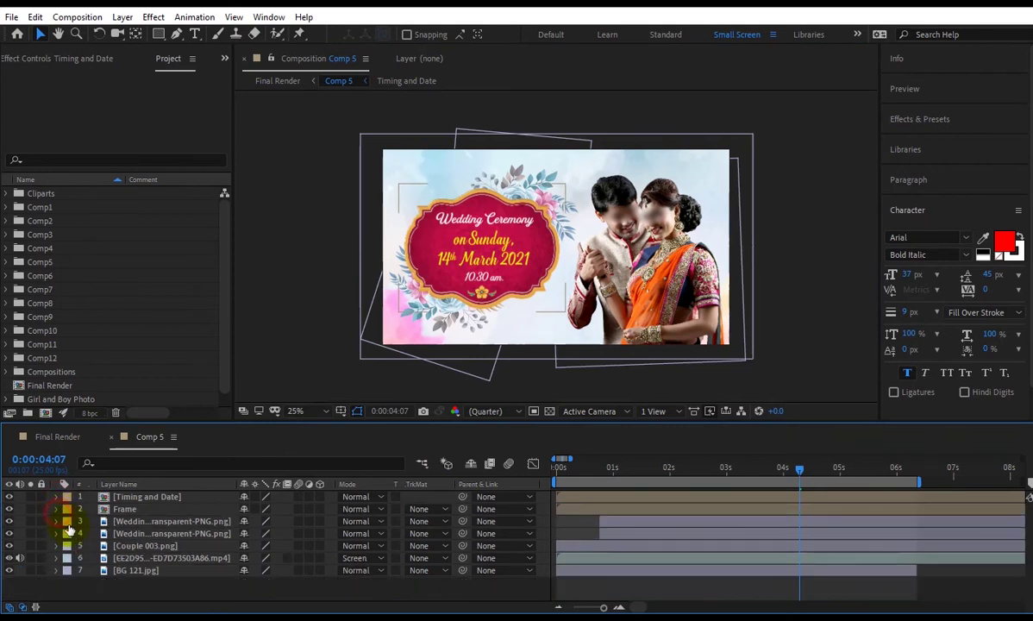
left_click(156, 522)
left_click(128, 511)
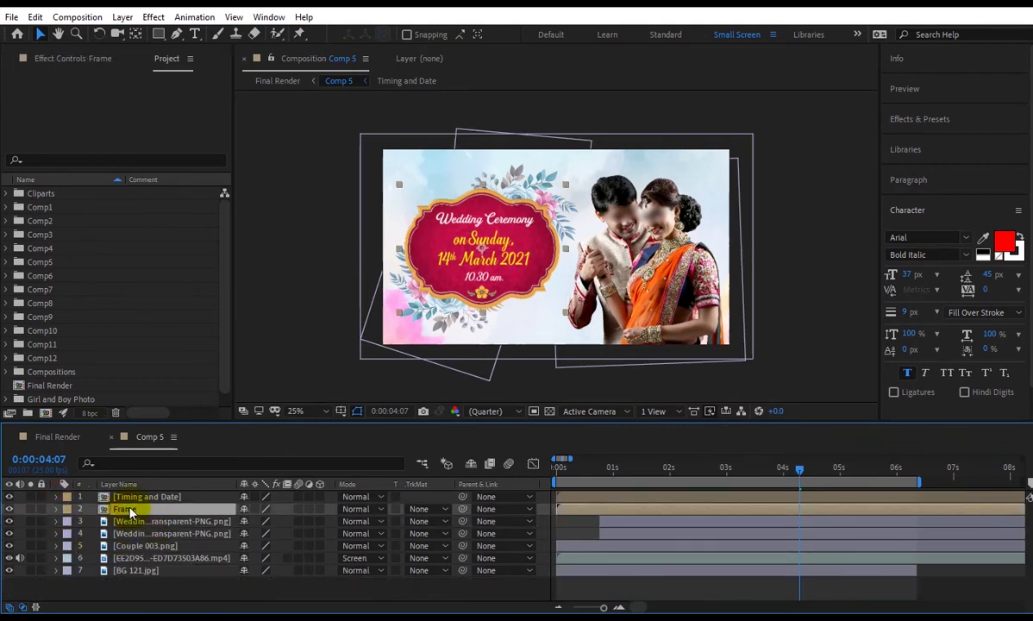
left_click(145, 498)
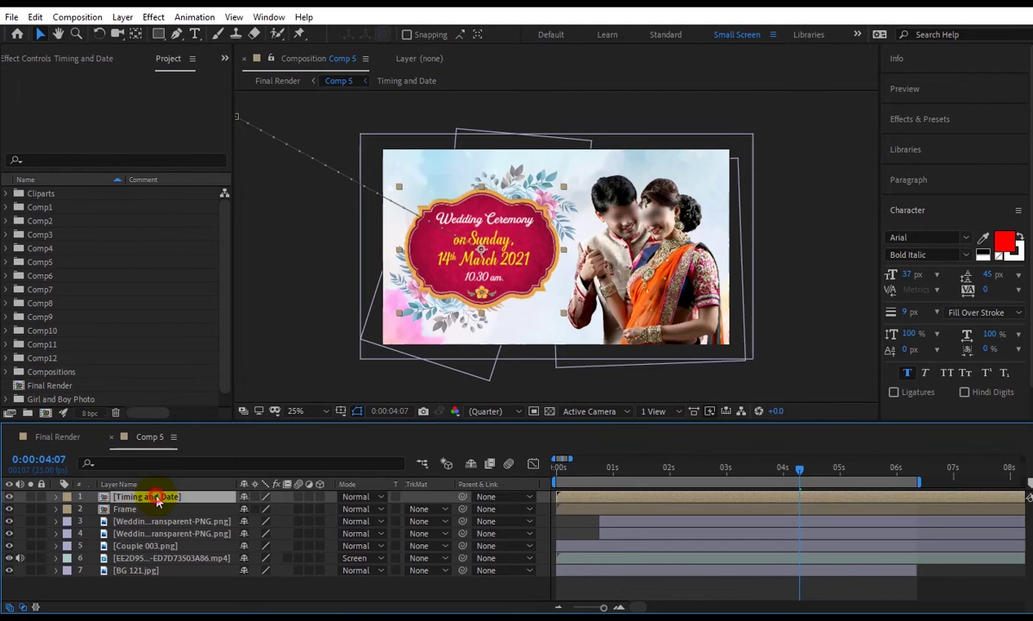
double_click(156, 499)
Step: Set the Wedding Ceremony heading's fill colour to yellow FDDC00
left_click(570, 250)
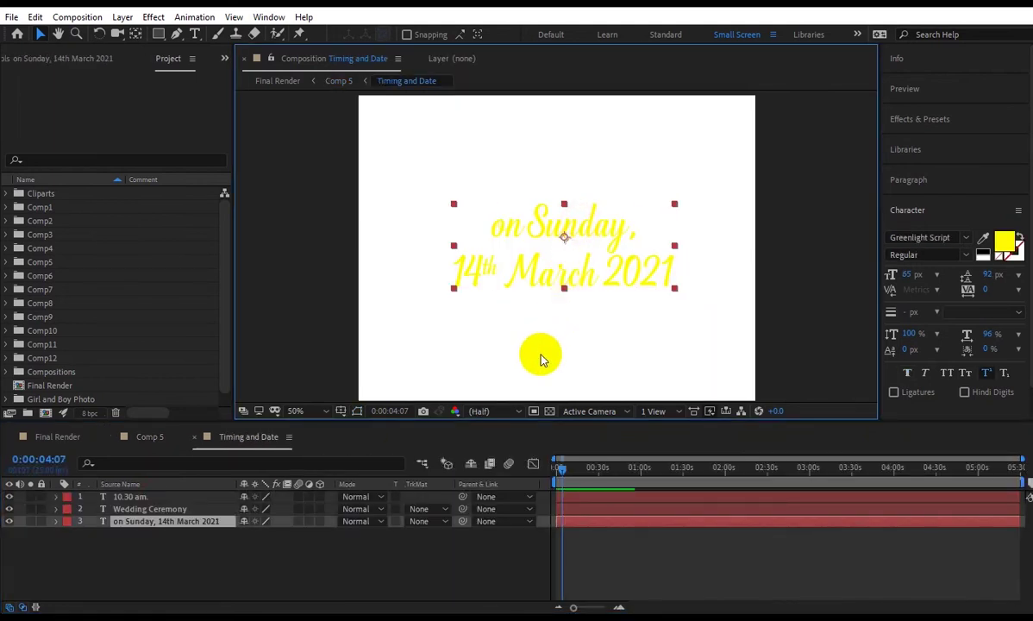
left_click(538, 175)
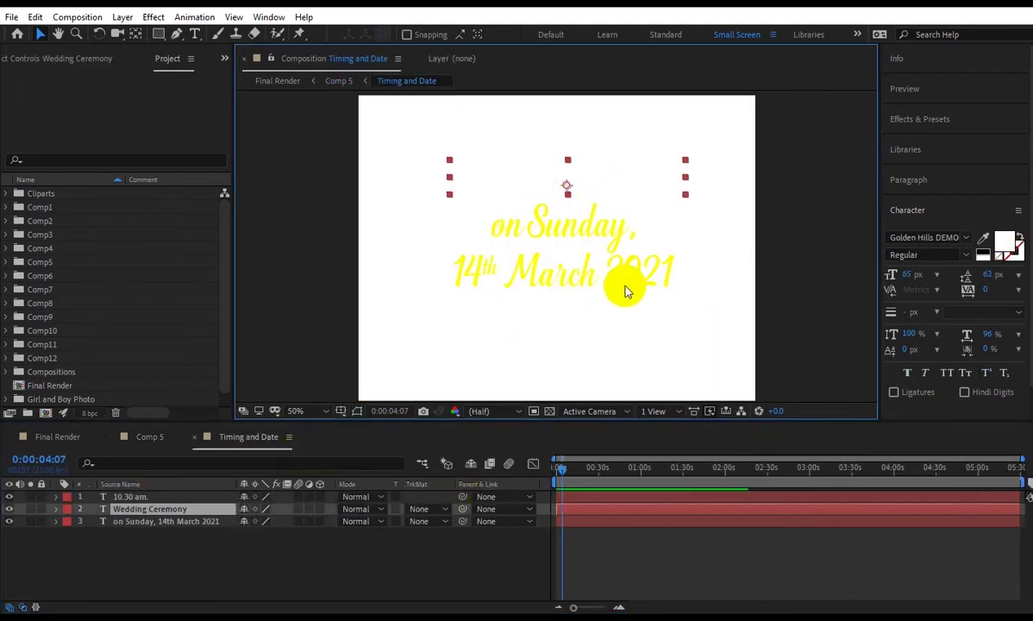
double_click(628, 191)
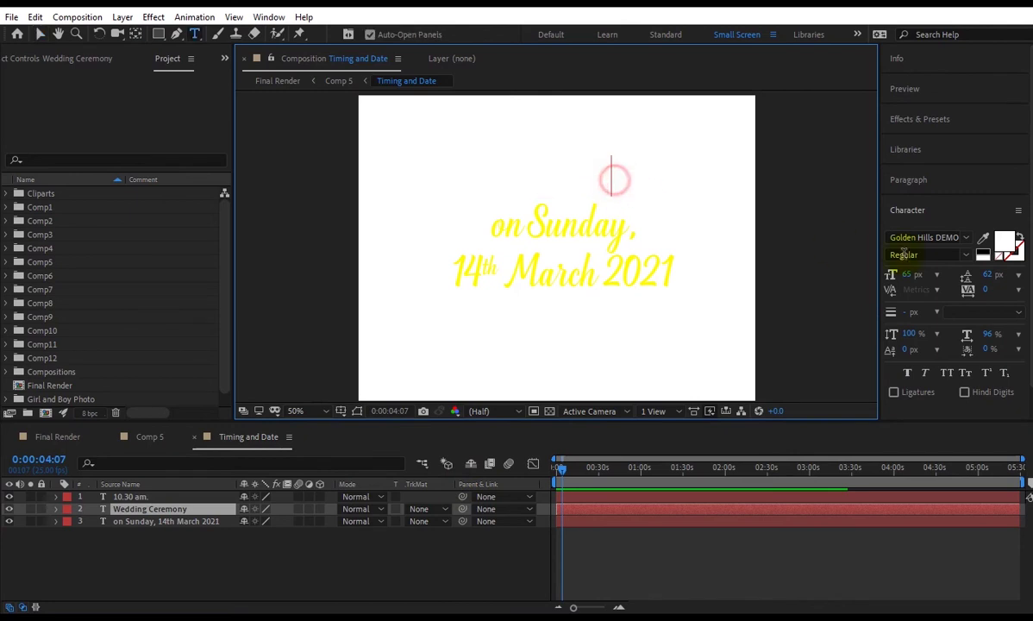
left_click(1003, 241)
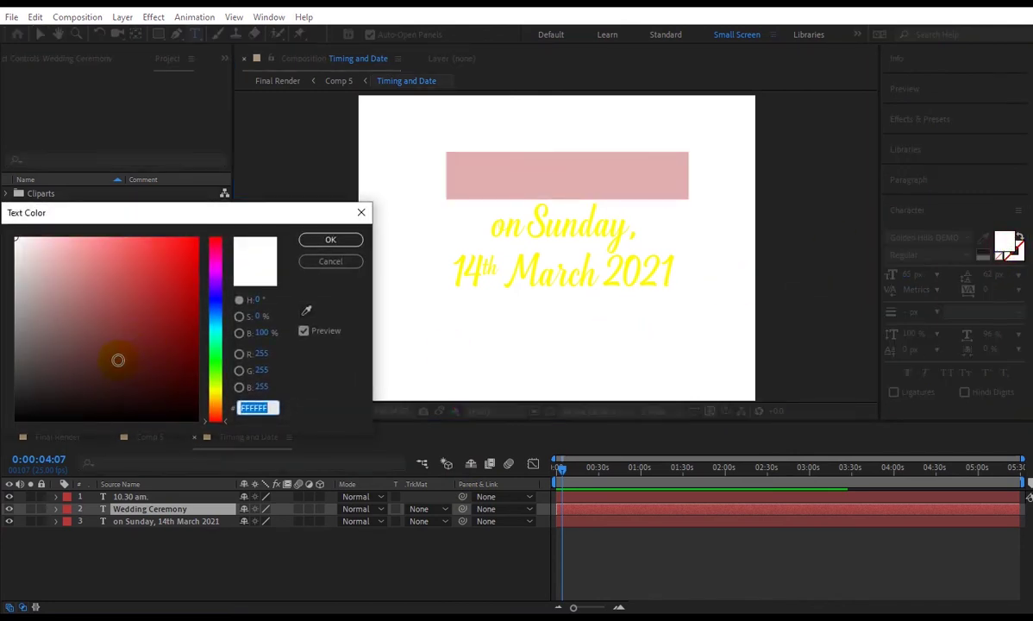
left_click(216, 404)
left_click(178, 260)
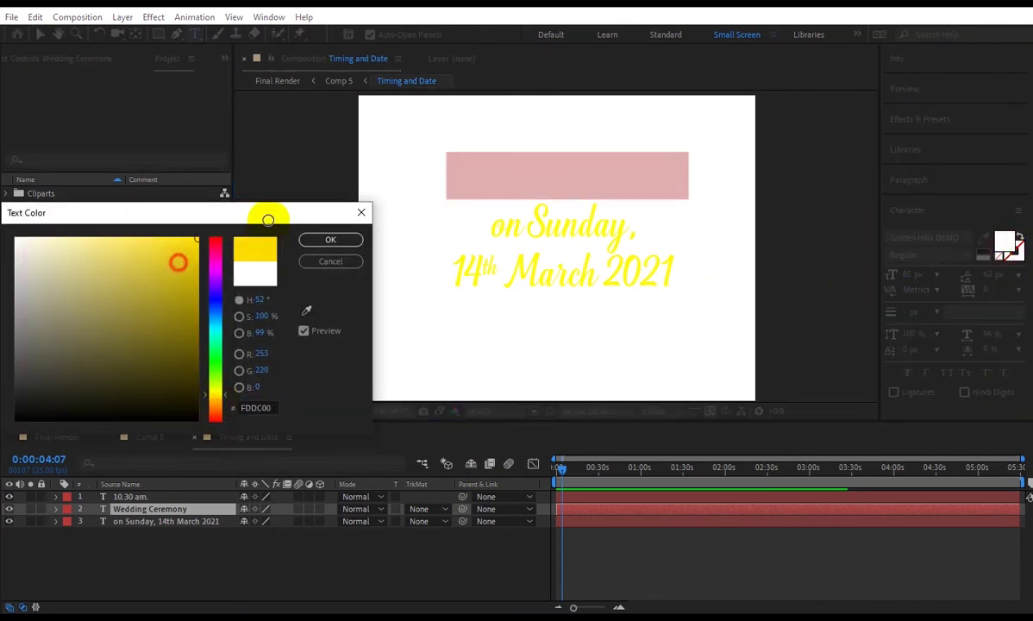
left_click(330, 240)
Step: Return to Comp 5, save the project and close Comp 5 back to Final Render
left_click(150, 437)
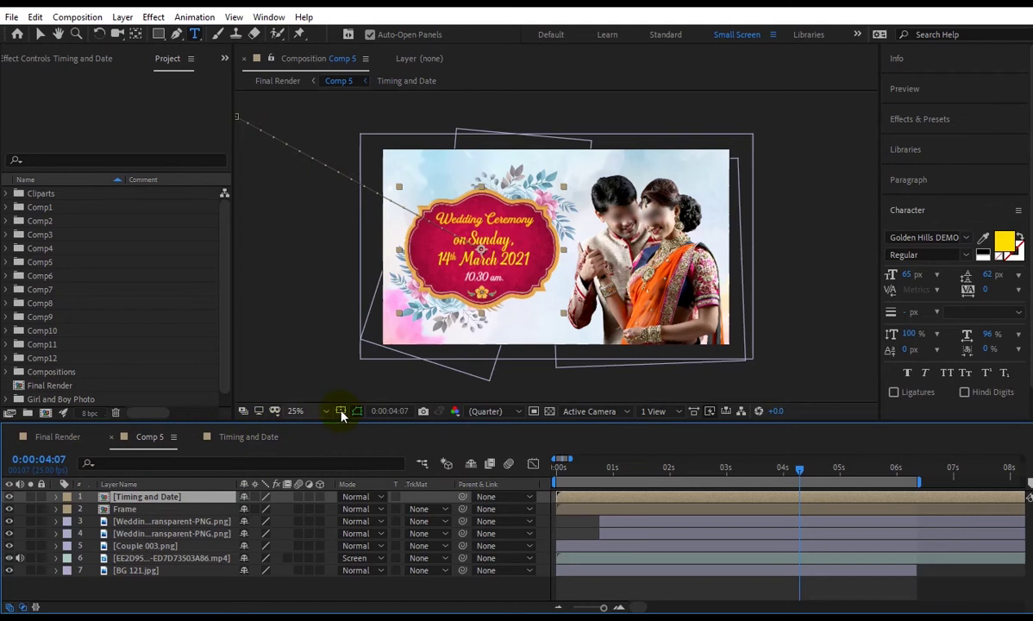
key("ctrl+s")
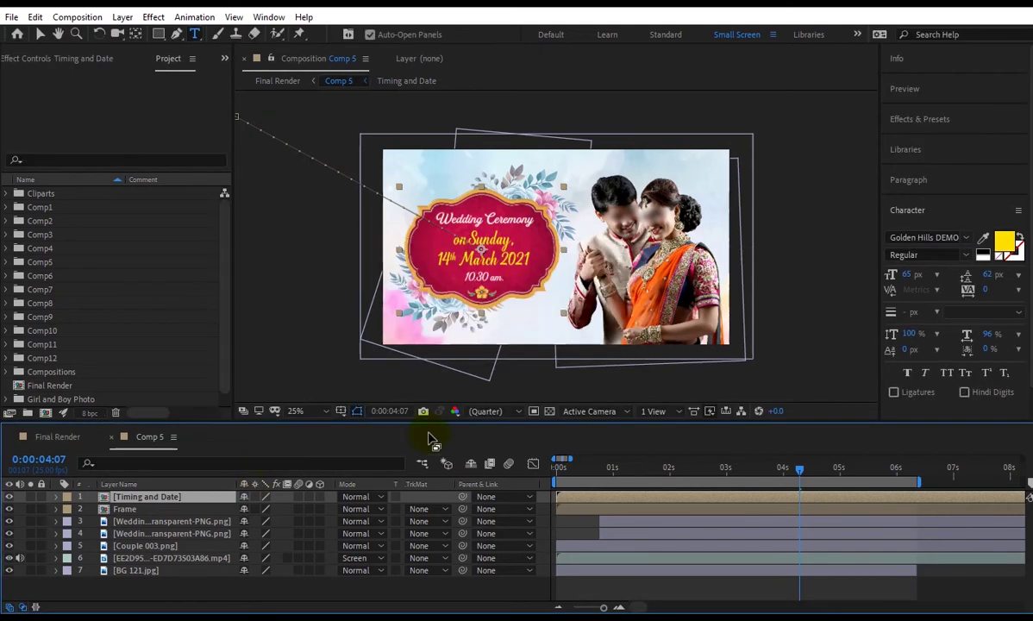
left_click(114, 437)
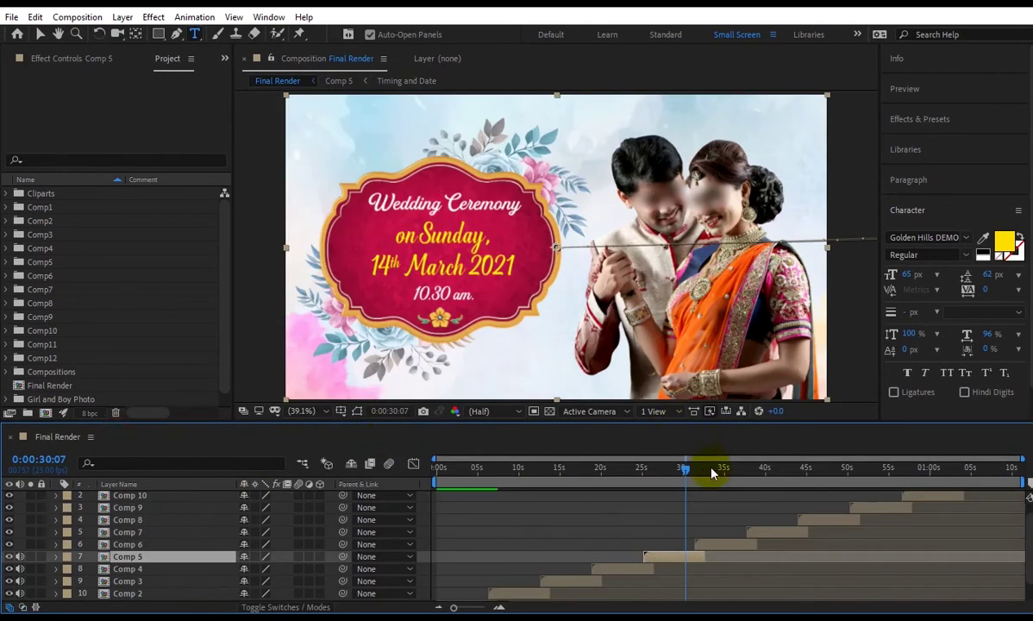
Step: Scrub Final Render to about 0:00:42:08 and open Comp 7 with the Venue card
left_click_drag(688, 470, 788, 470)
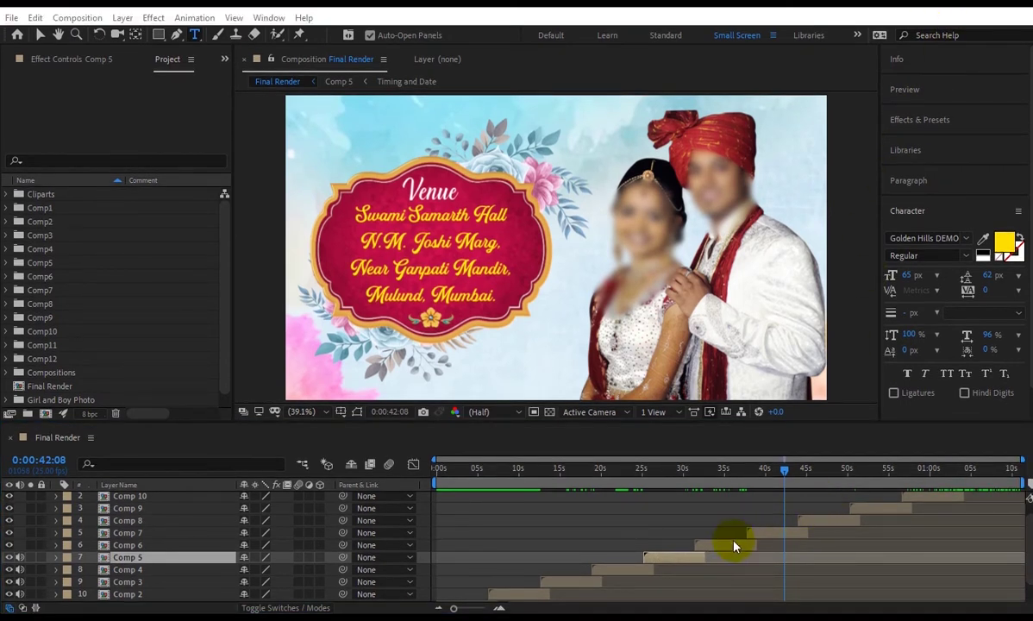
left_click(727, 543)
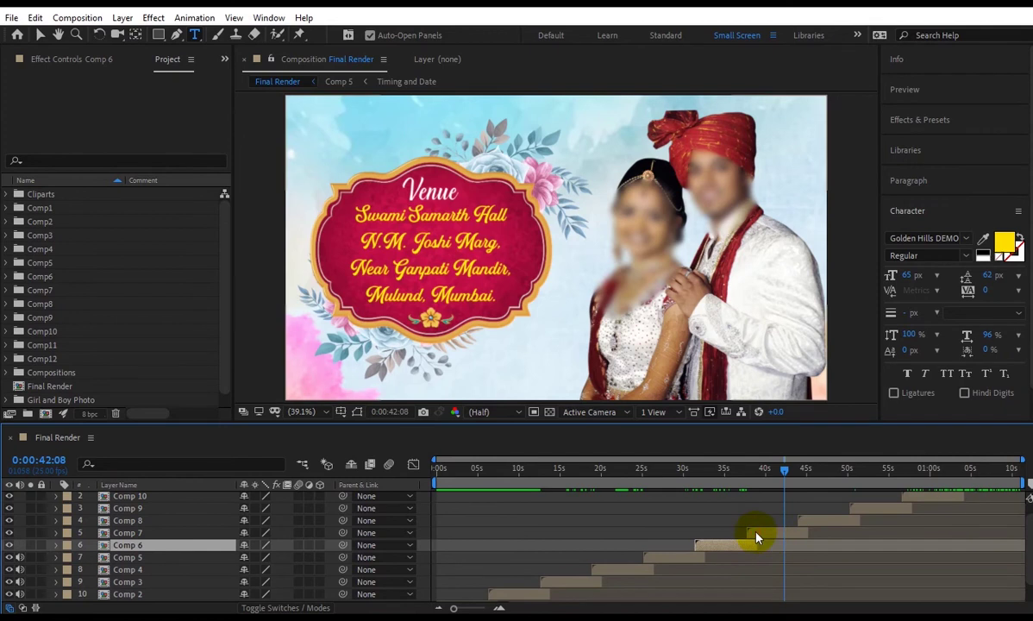
left_click(761, 533)
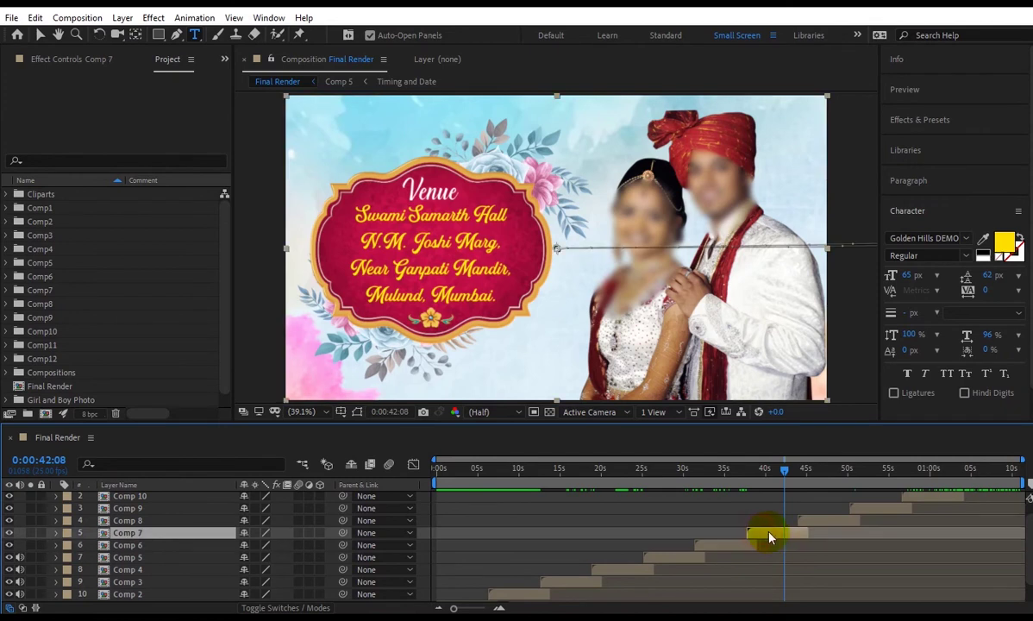
double_click(129, 534)
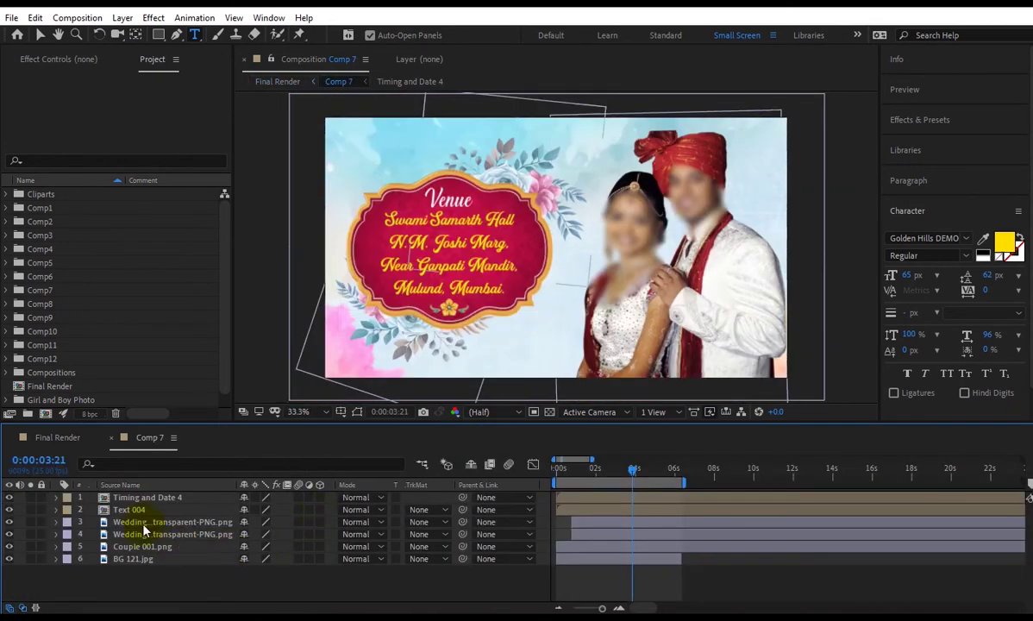
Step: Inspect Comp 7's Timing and Date 4 and Text 004 precomps, then return to Final Render
left_click(135, 499)
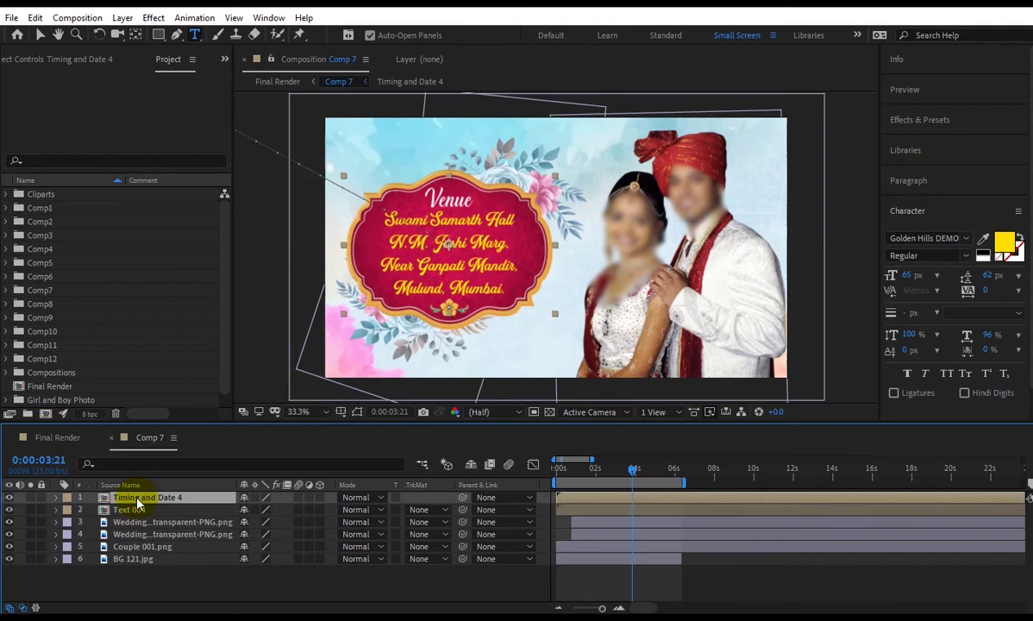
double_click(135, 499)
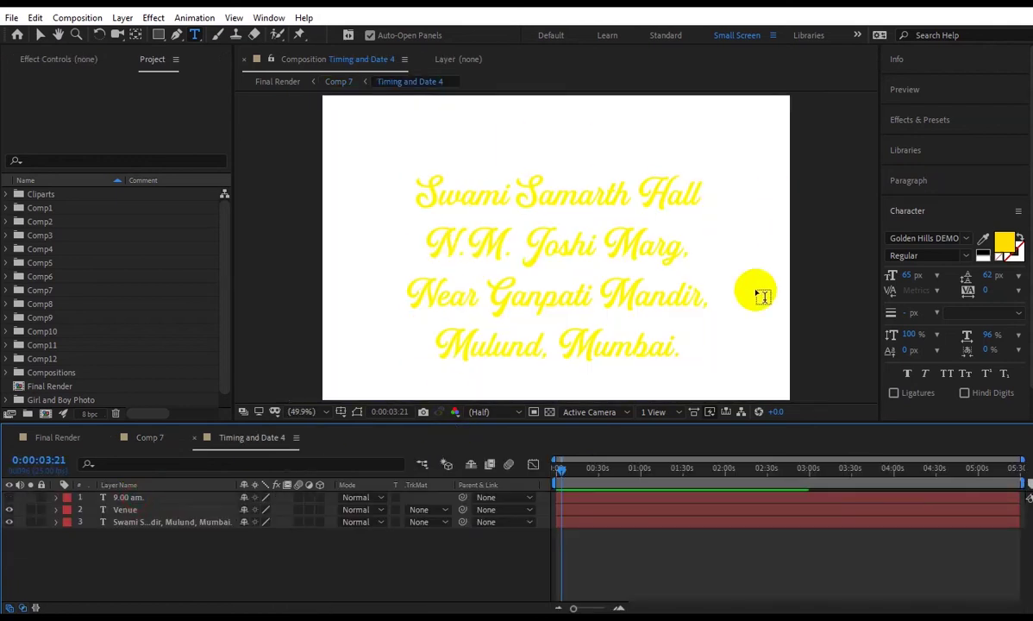
left_click(193, 439)
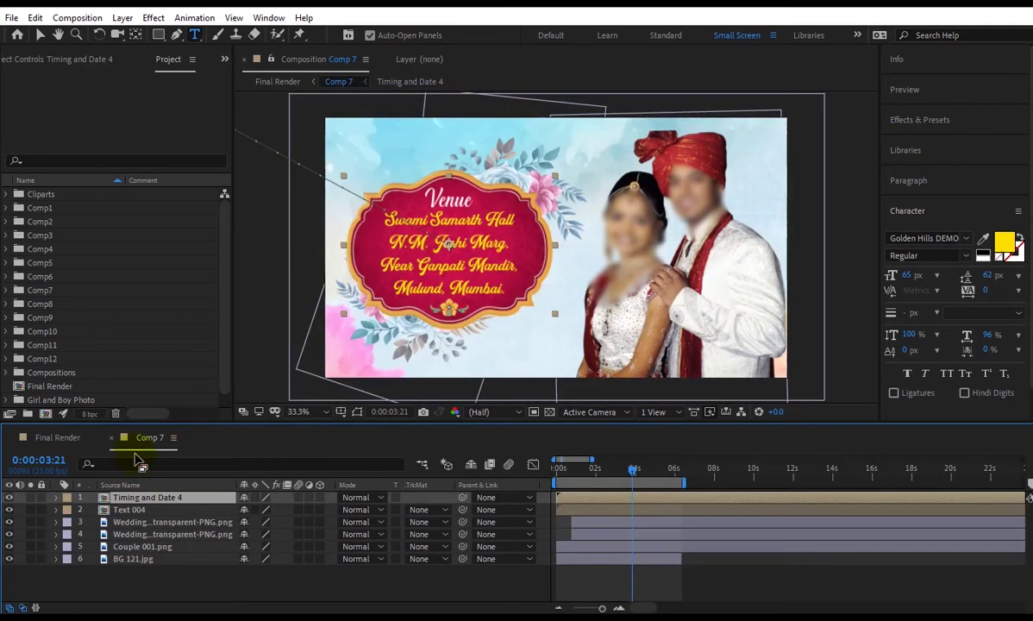
left_click(130, 511)
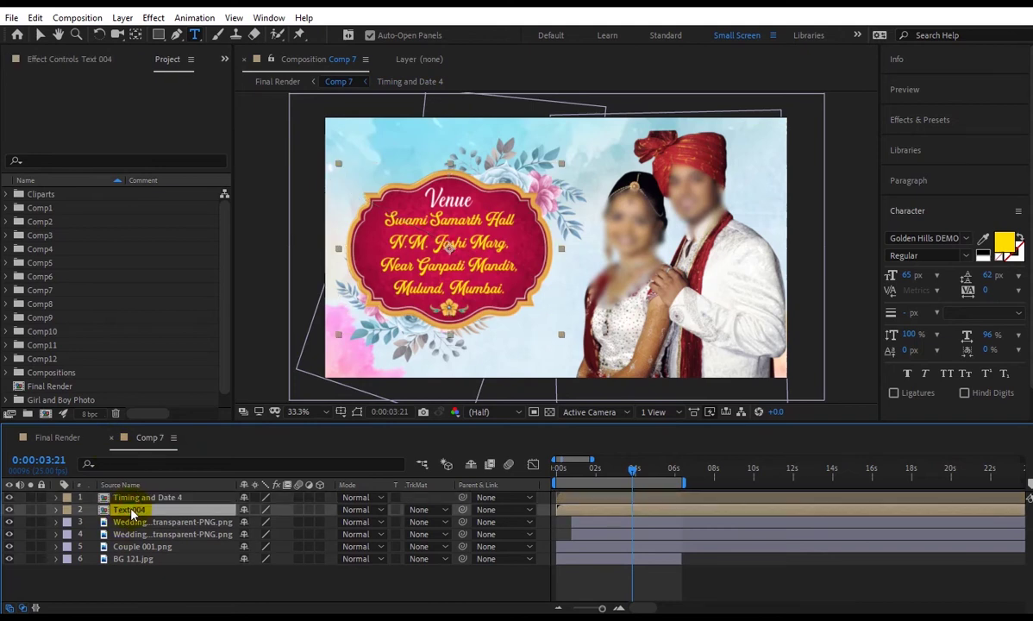
double_click(223, 512)
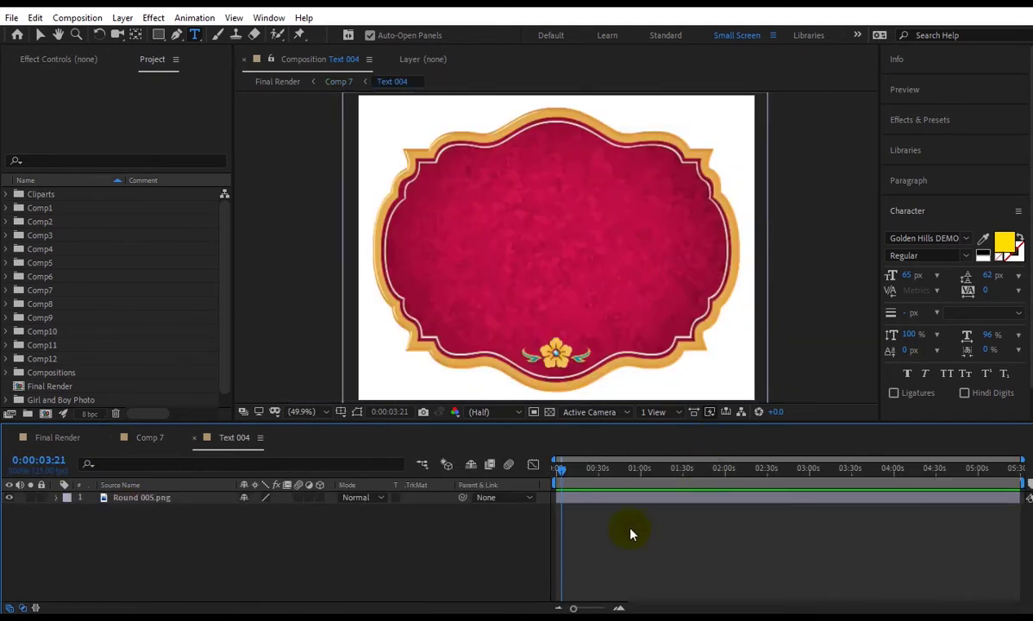
left_click(194, 438)
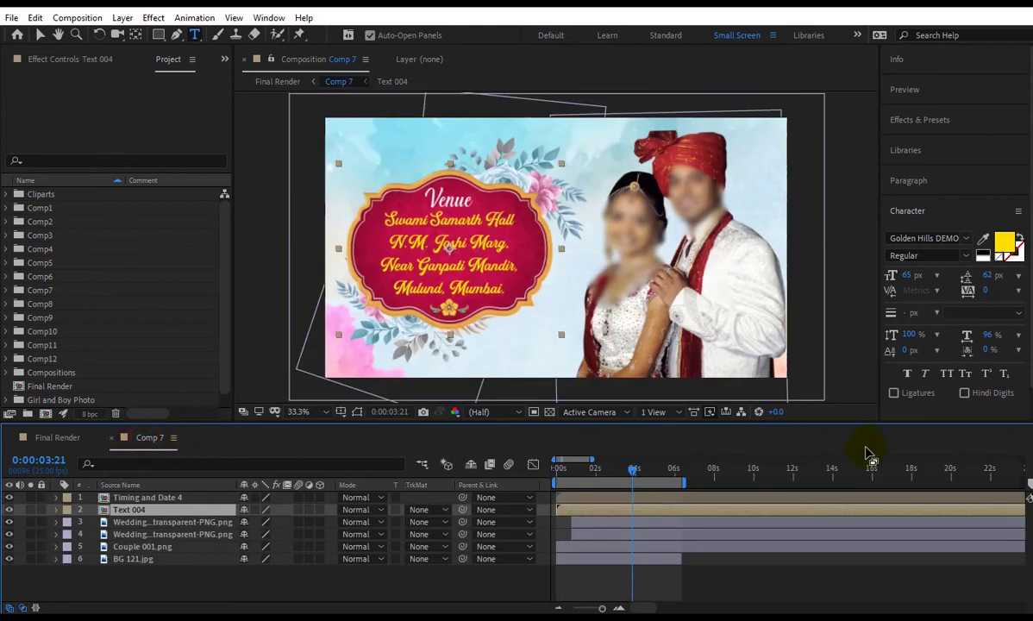
left_click(110, 437)
Step: Advance to the Best Wishes card, open Comp 8 and its Timing and Date 6 precomp
left_click_drag(785, 476, 828, 476)
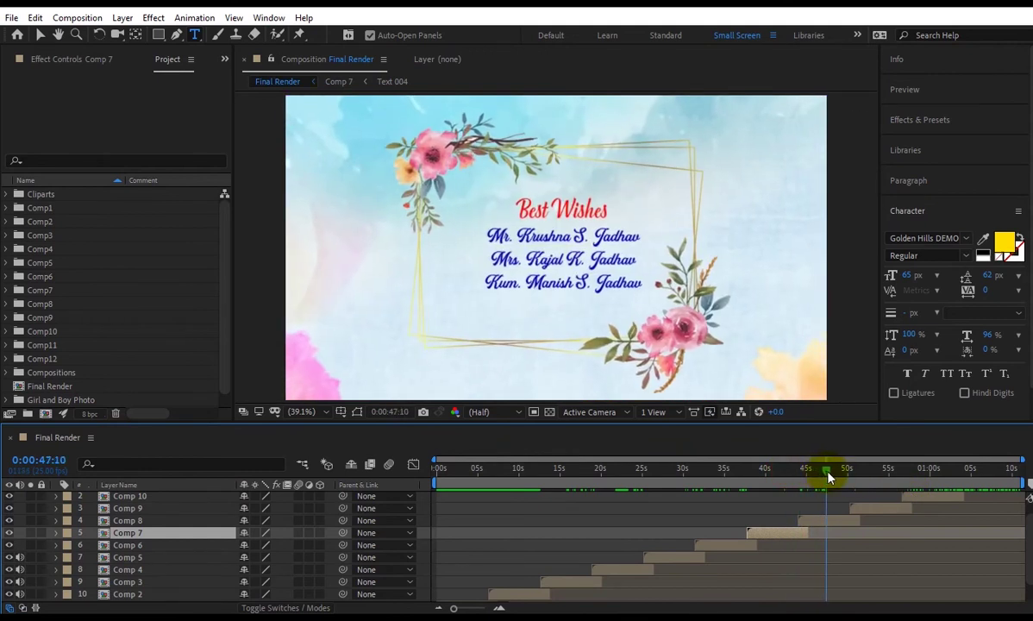
left_click(830, 520)
double_click(834, 521)
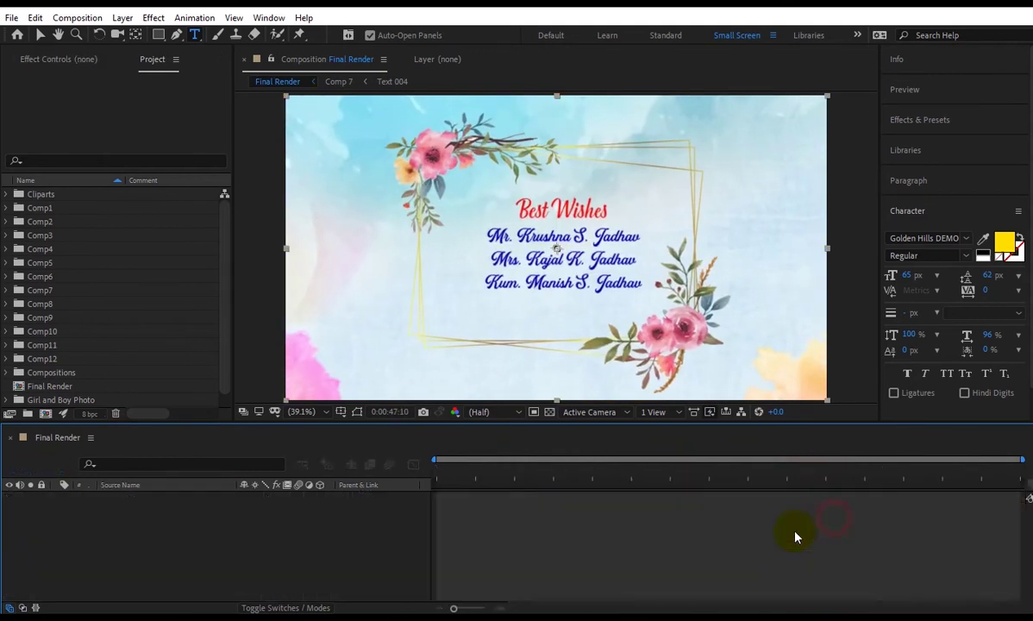
left_click(134, 498)
left_click(129, 547)
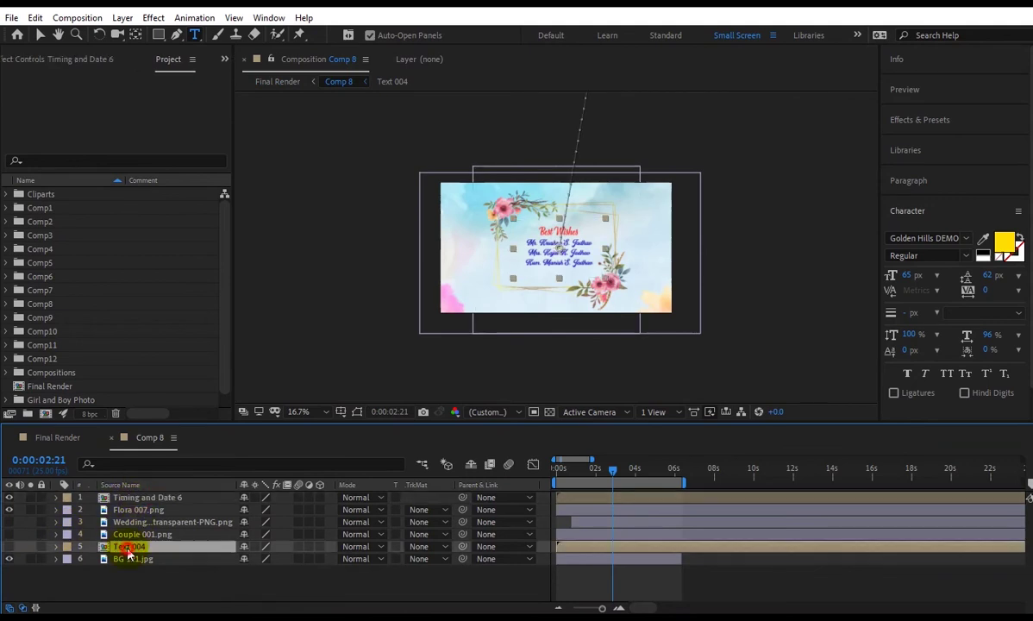
left_click(148, 500)
double_click(151, 504)
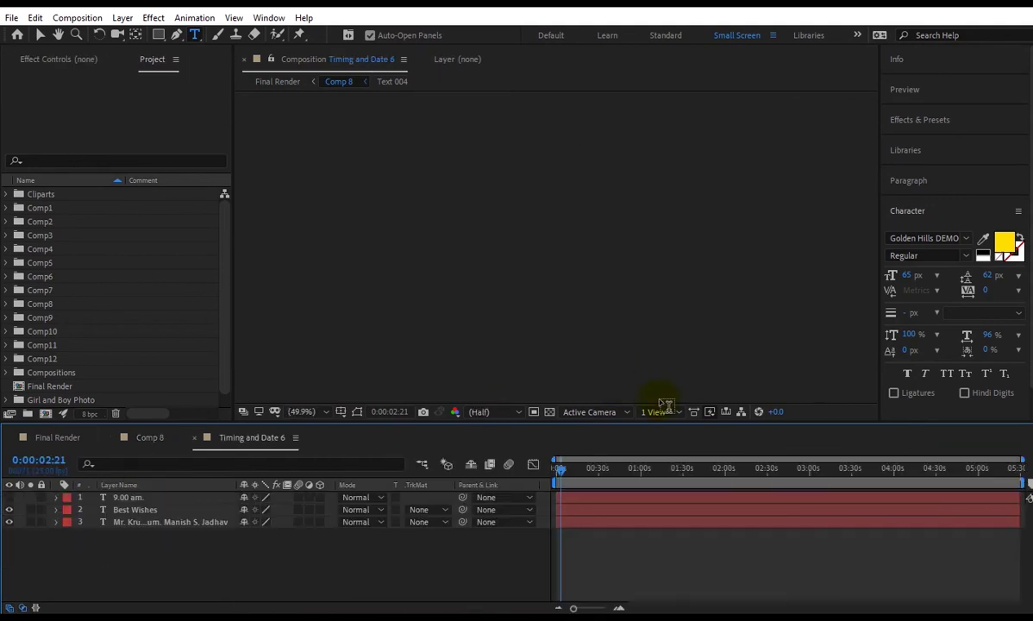
Step: Replace 'Krushna' with 'Sandip' as the first Best Wishes name, then go back to Comp 8
left_click(558, 224)
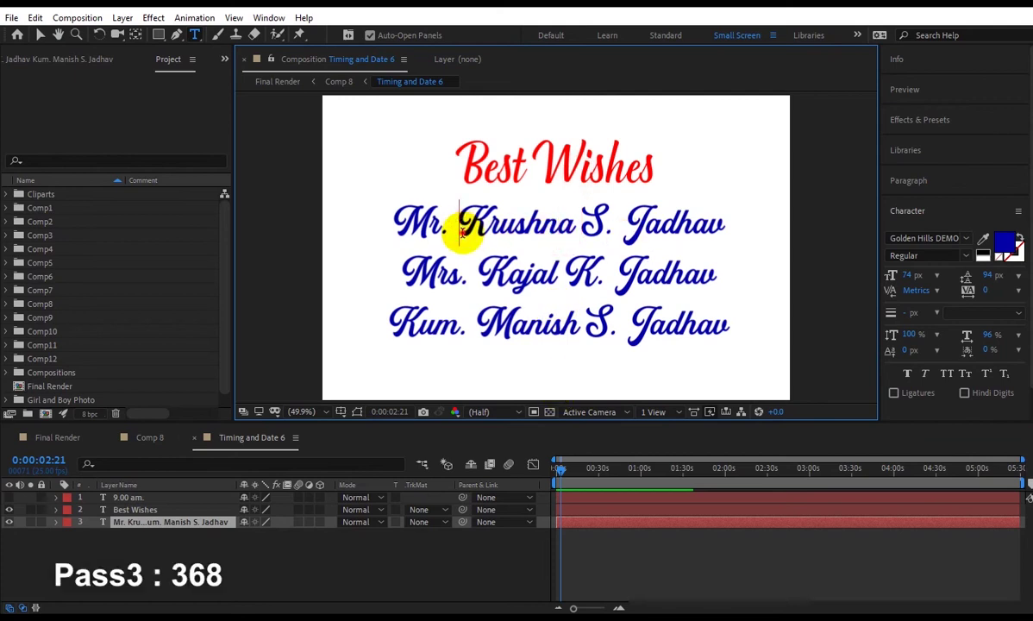
left_click_drag(457, 224, 592, 228)
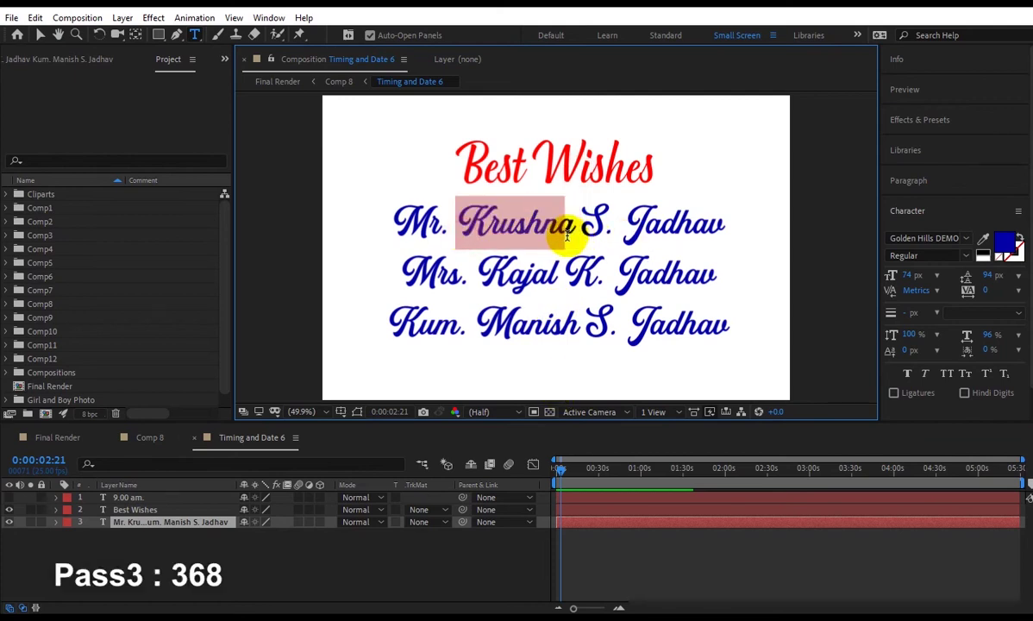
left_click_drag(579, 227, 445, 223)
type("Sandip")
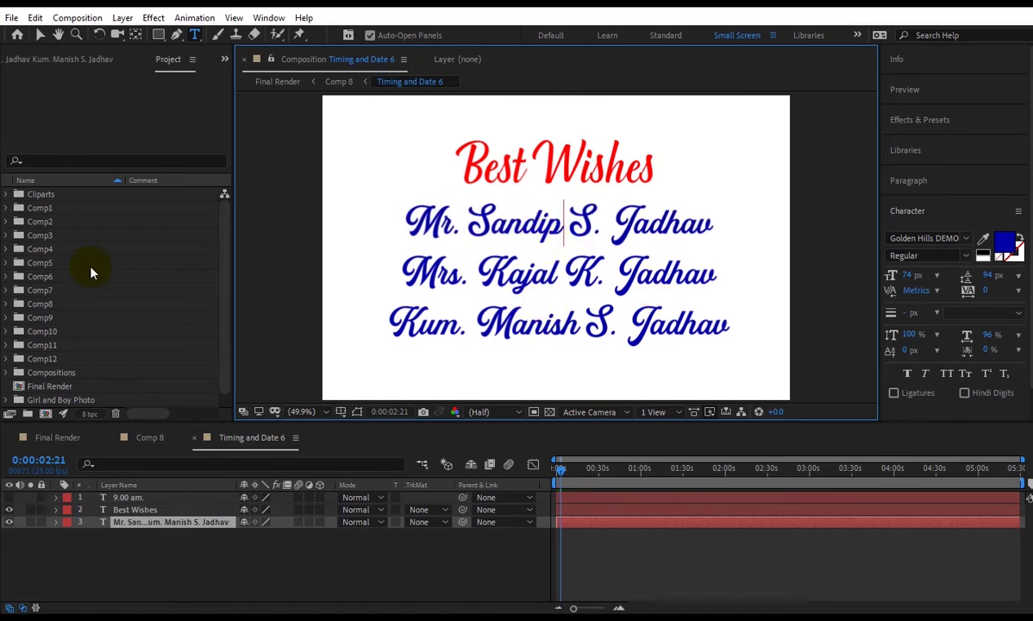
left_click(38, 36)
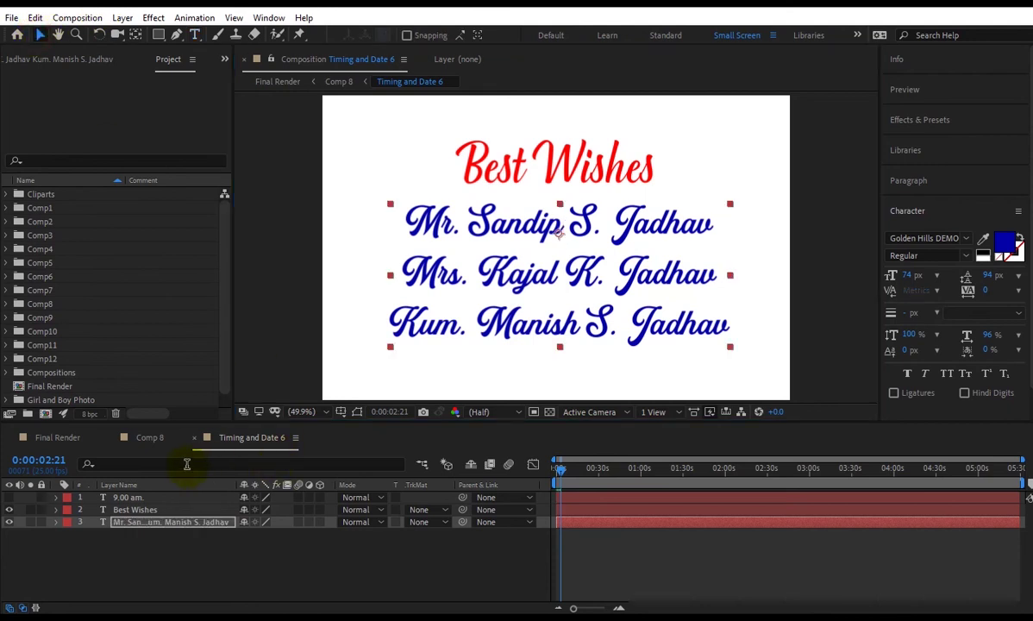
left_click(146, 440)
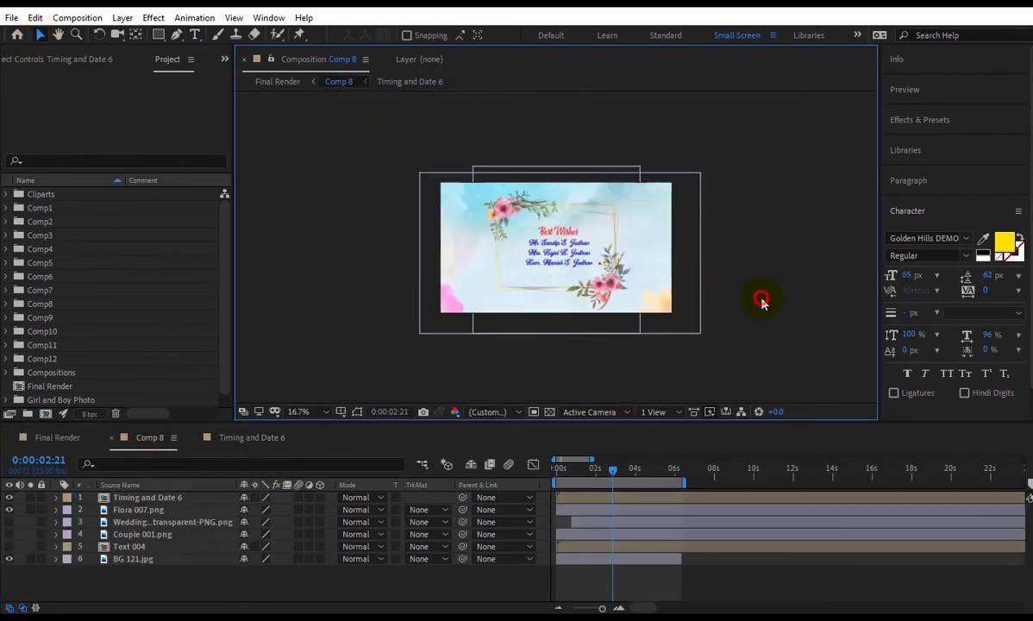
Step: Zoom the viewer in and out to check the names, settling at 50% magnification
key("slash")
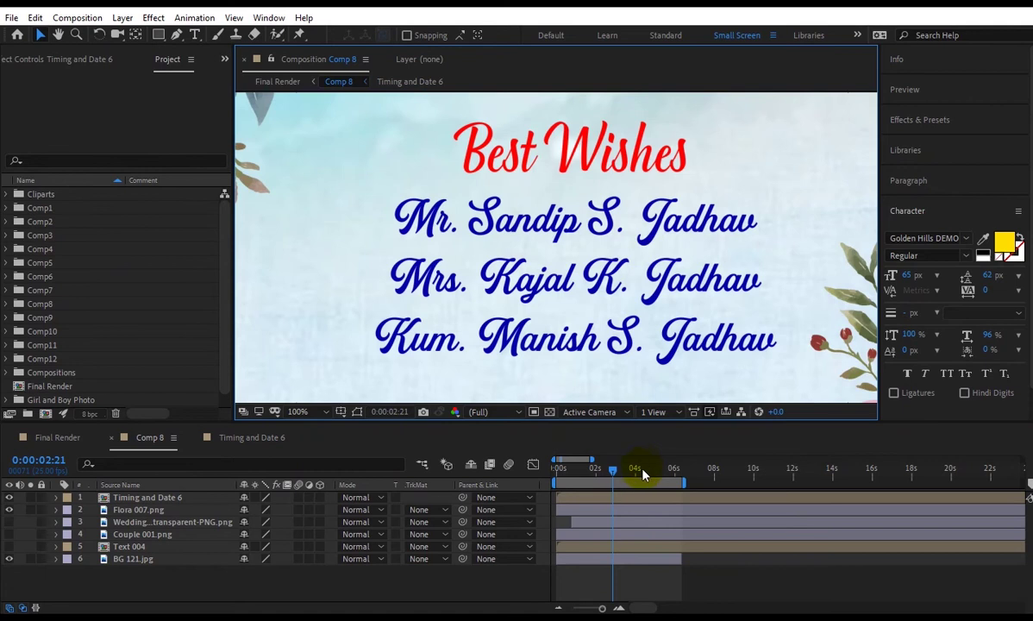
key("comma")
key("comma")
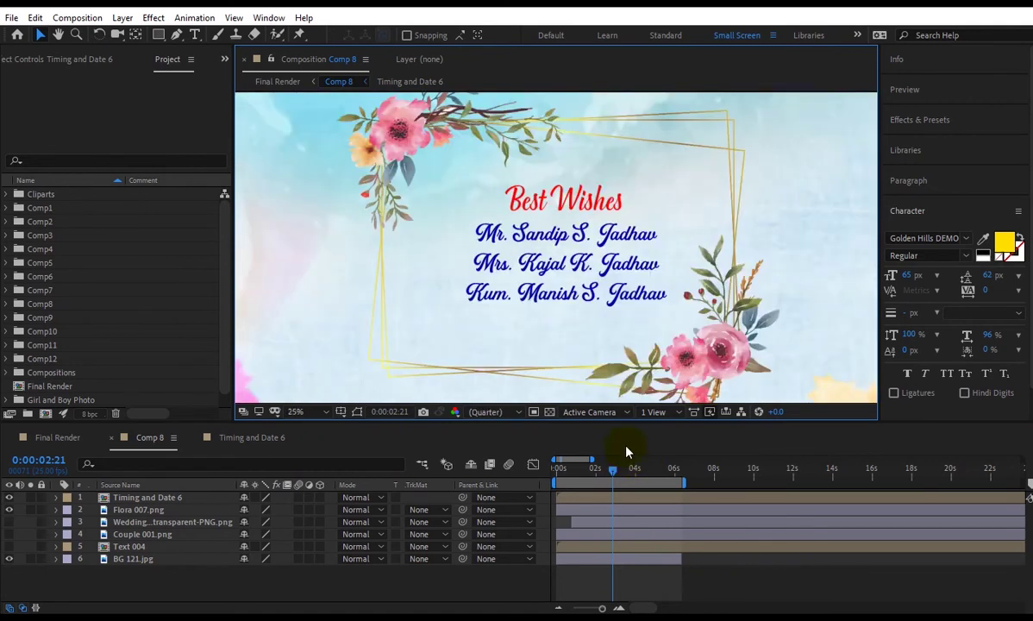
key("comma")
key("comma")
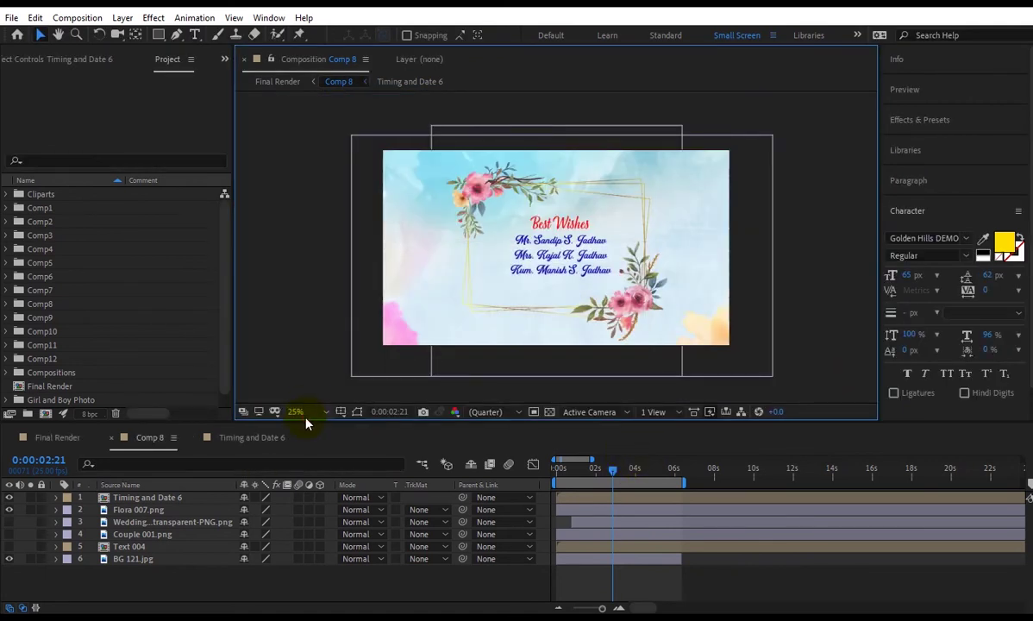
left_click(298, 411)
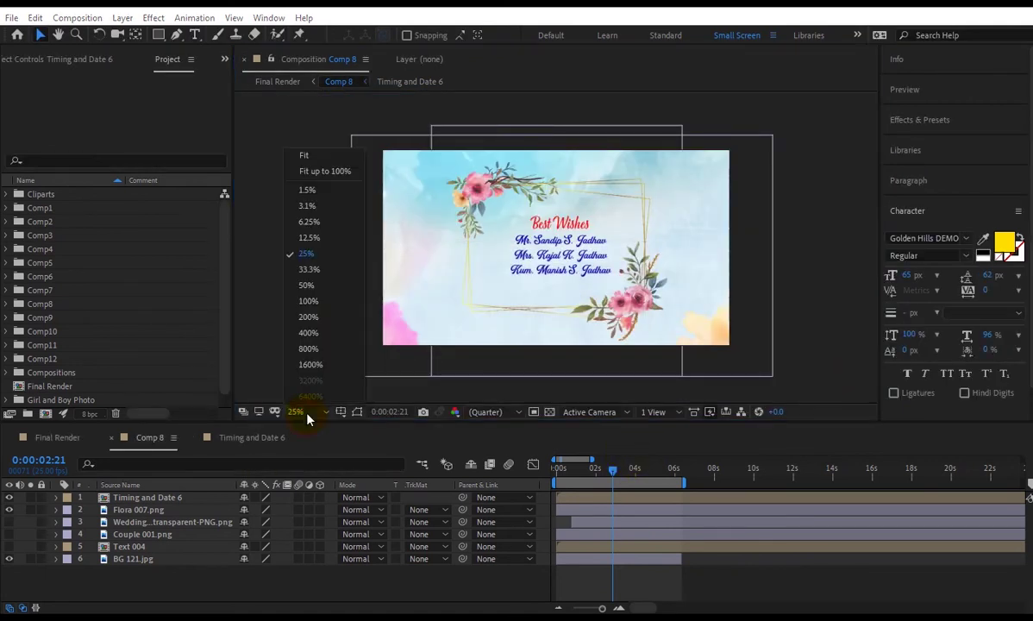
left_click(324, 285)
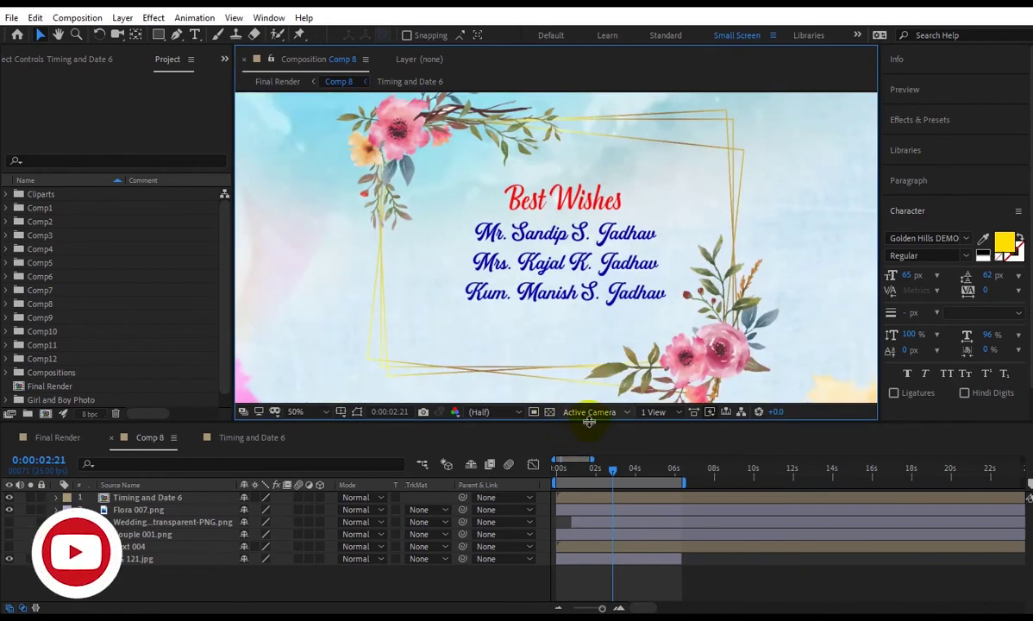
Step: Enlarge the viewer panel and close the Timing and Date 6 and Comp 8 compositions
left_click_drag(589, 420, 589, 454)
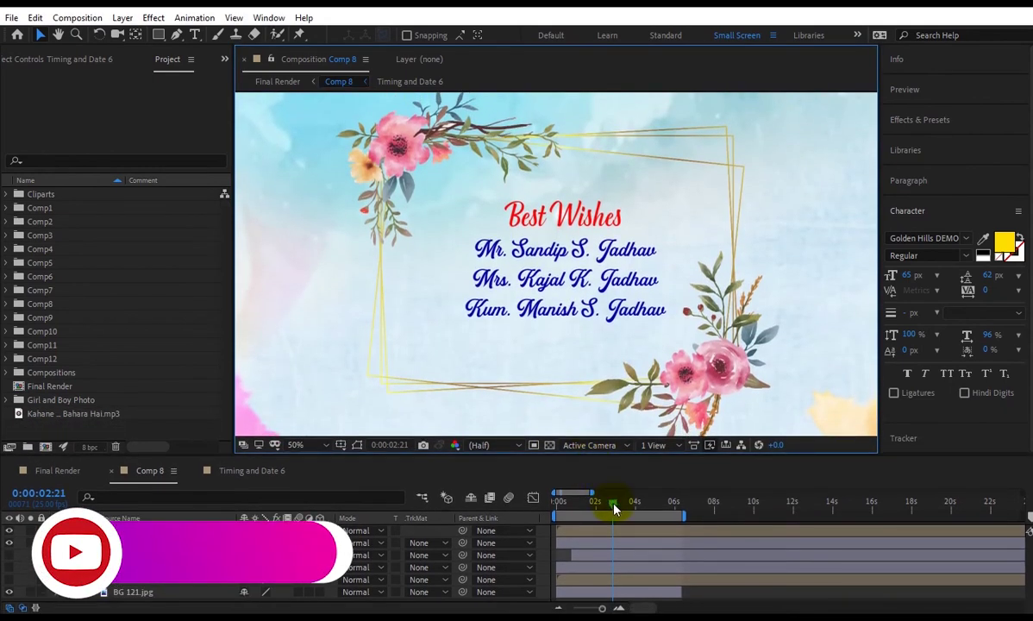
left_click(196, 471)
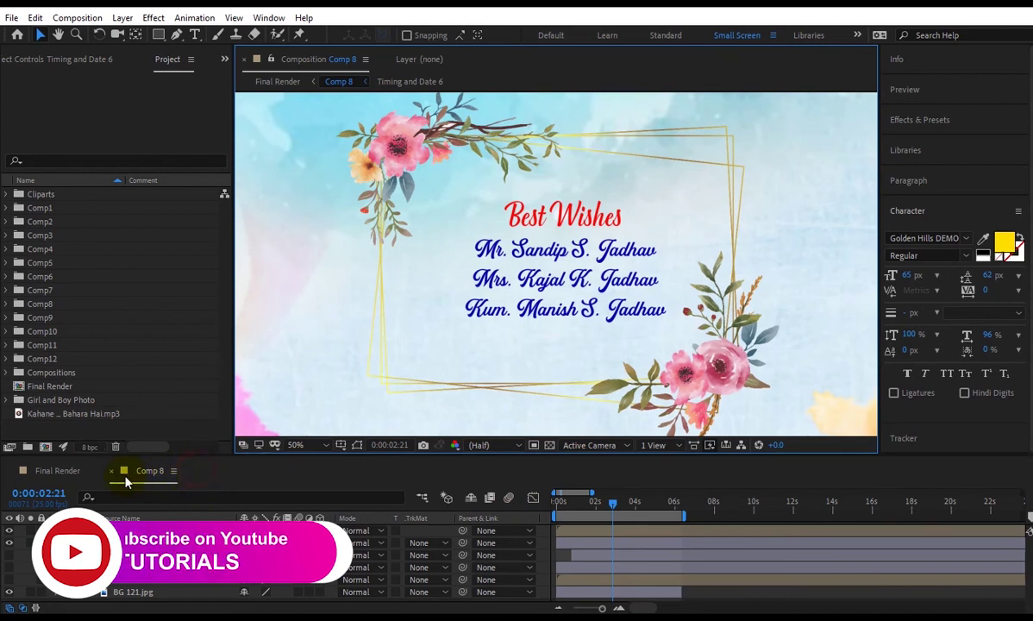
left_click(111, 471)
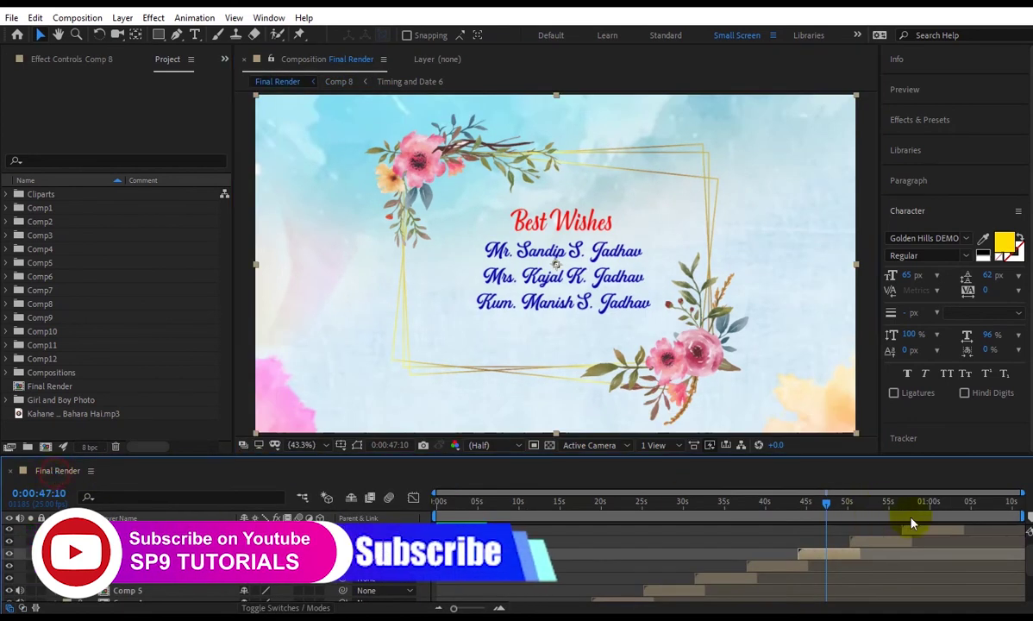
left_click_drag(826, 503, 940, 503)
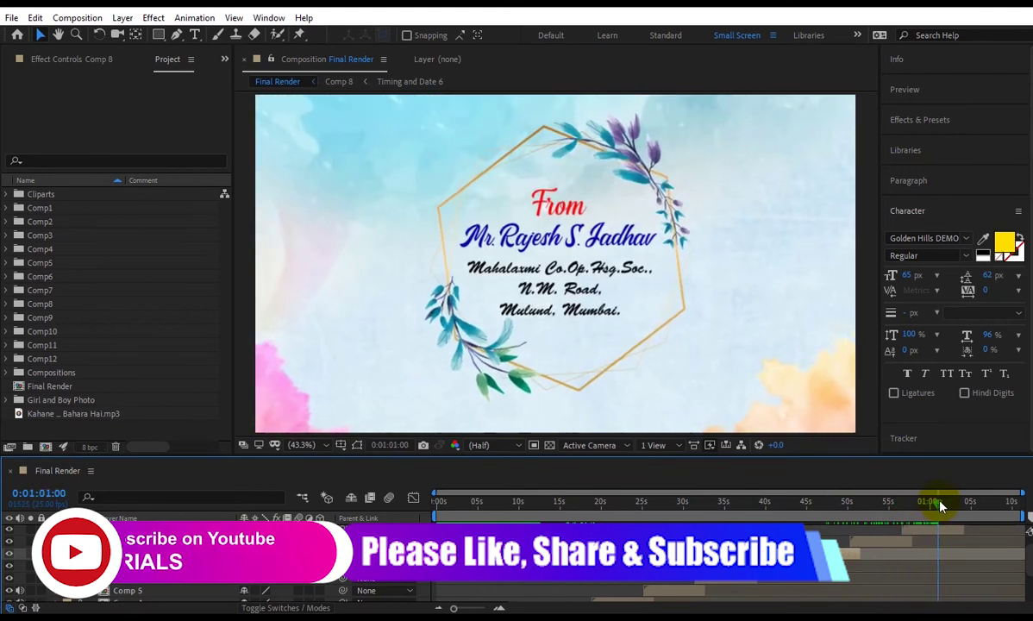
left_click(933, 521)
left_click_drag(934, 501, 933, 501)
left_click(434, 283)
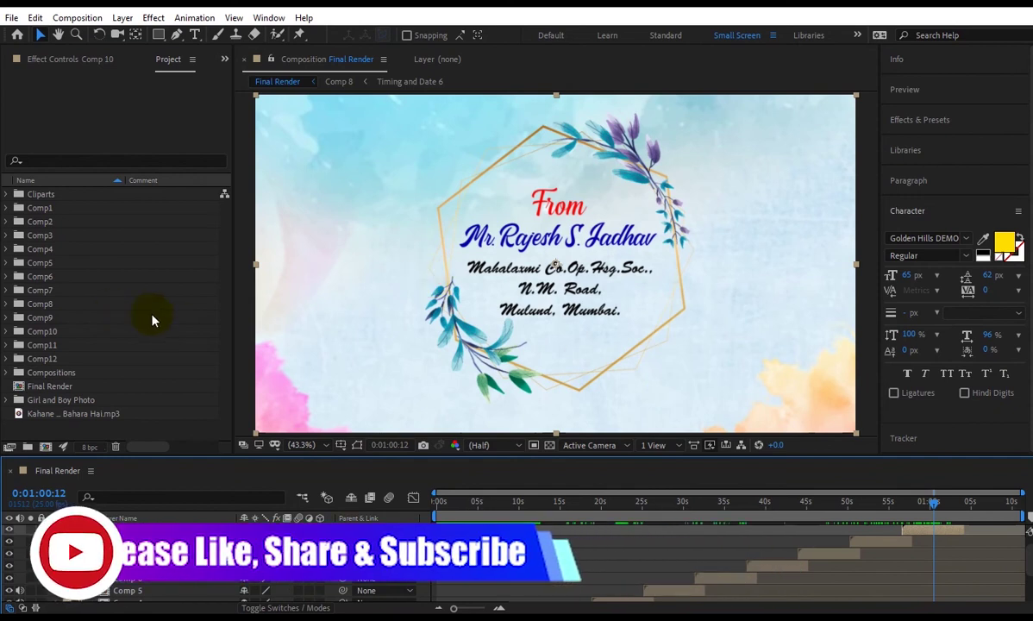
left_click(513, 400)
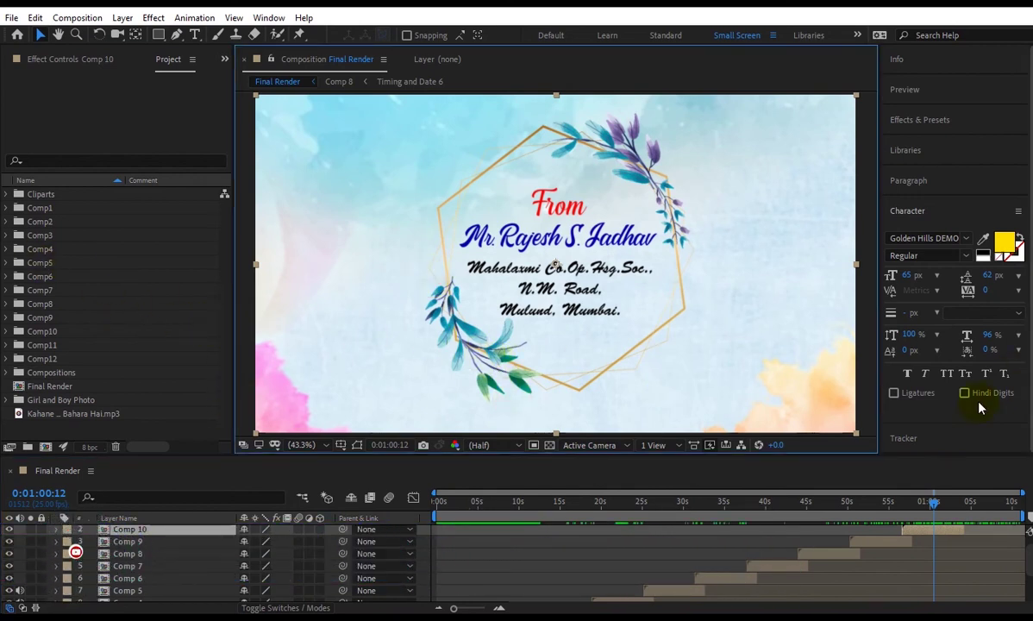
left_click(792, 503)
mouse_move(792, 509)
left_mouse_down()
mouse_move(481, 512)
mouse_move(558, 523)
left_mouse_up()
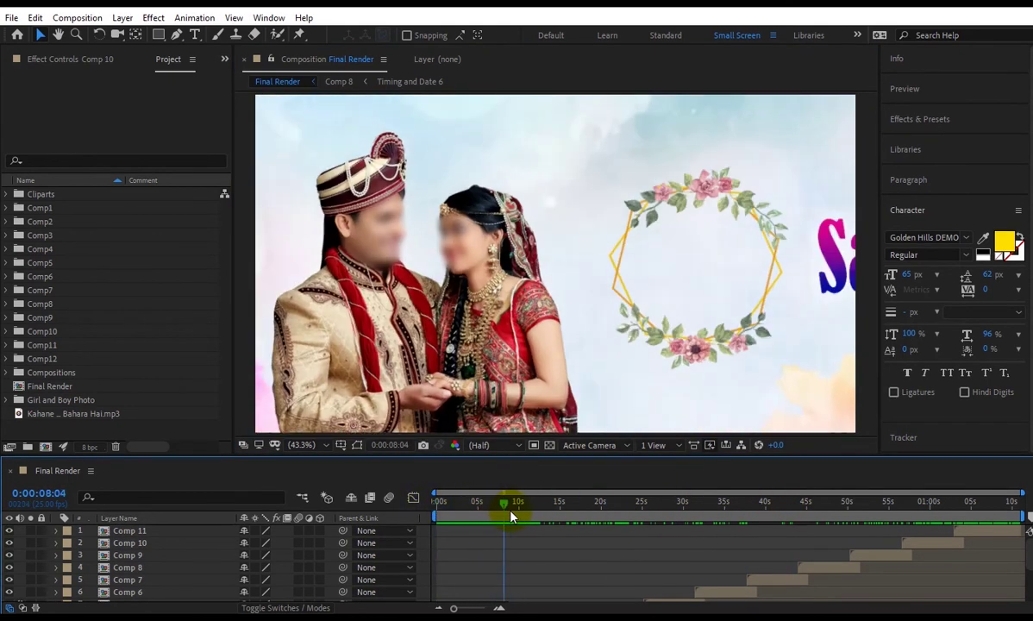
mouse_move(572, 522)
left_mouse_down()
mouse_move(680, 522)
mouse_move(545, 526)
mouse_move(623, 521)
left_mouse_up()
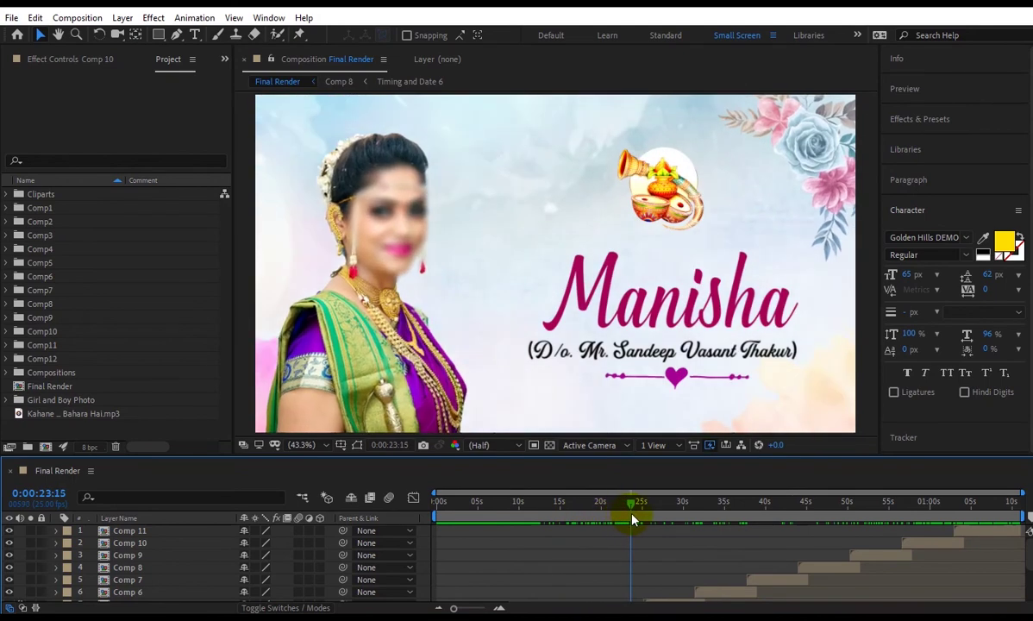
left_click_drag(623, 521, 668, 521)
left_click_drag(599, 525, 520, 523)
left_click(688, 335)
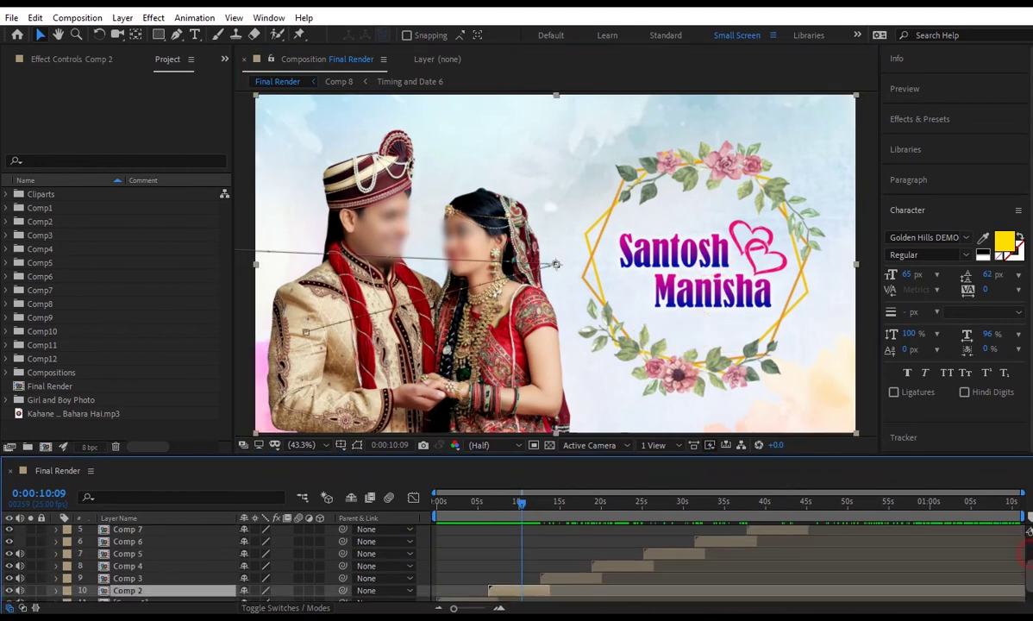
scroll(603, 556, "down", 3)
left_click(507, 573)
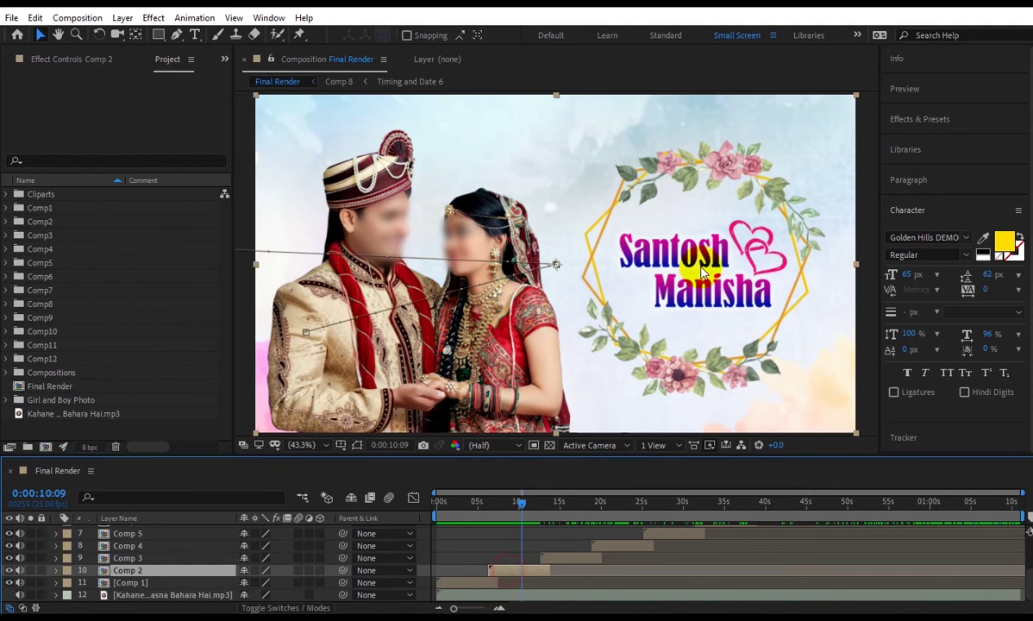